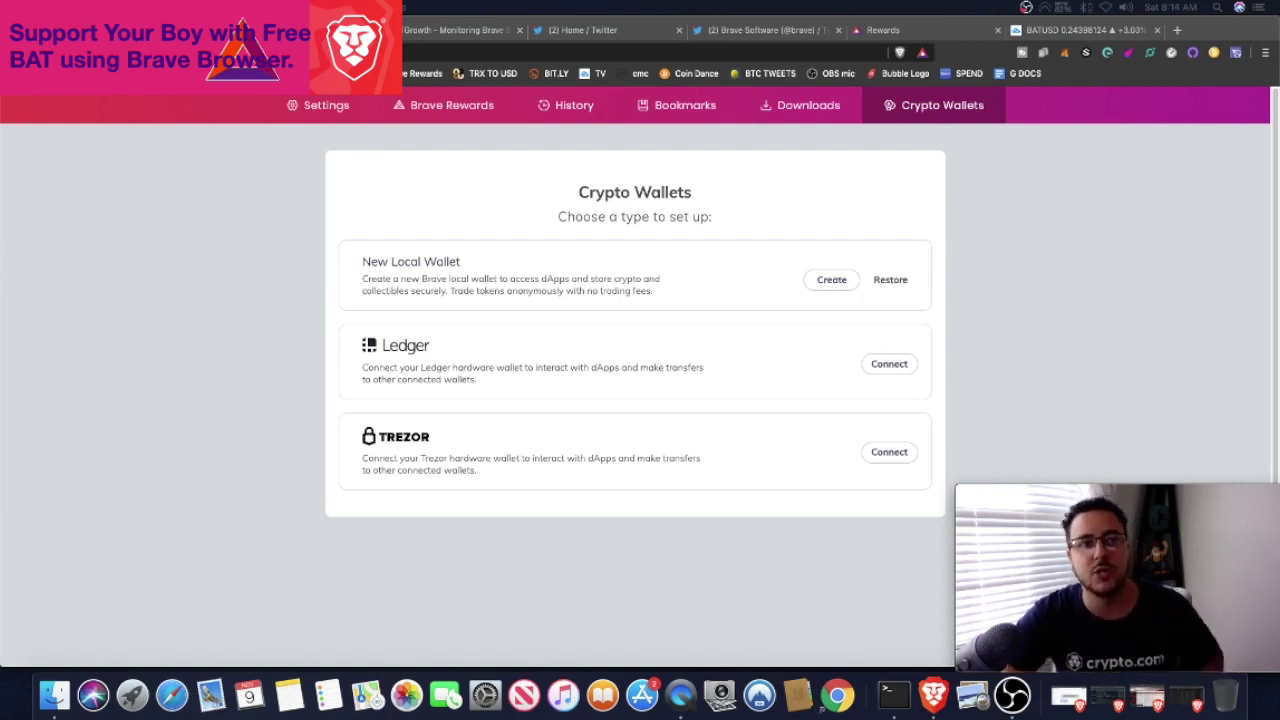
- Switch to the Brave Rewards Creators dashboard tab showing 174.43 BAT pending payouts
key(ctrl+Tab)
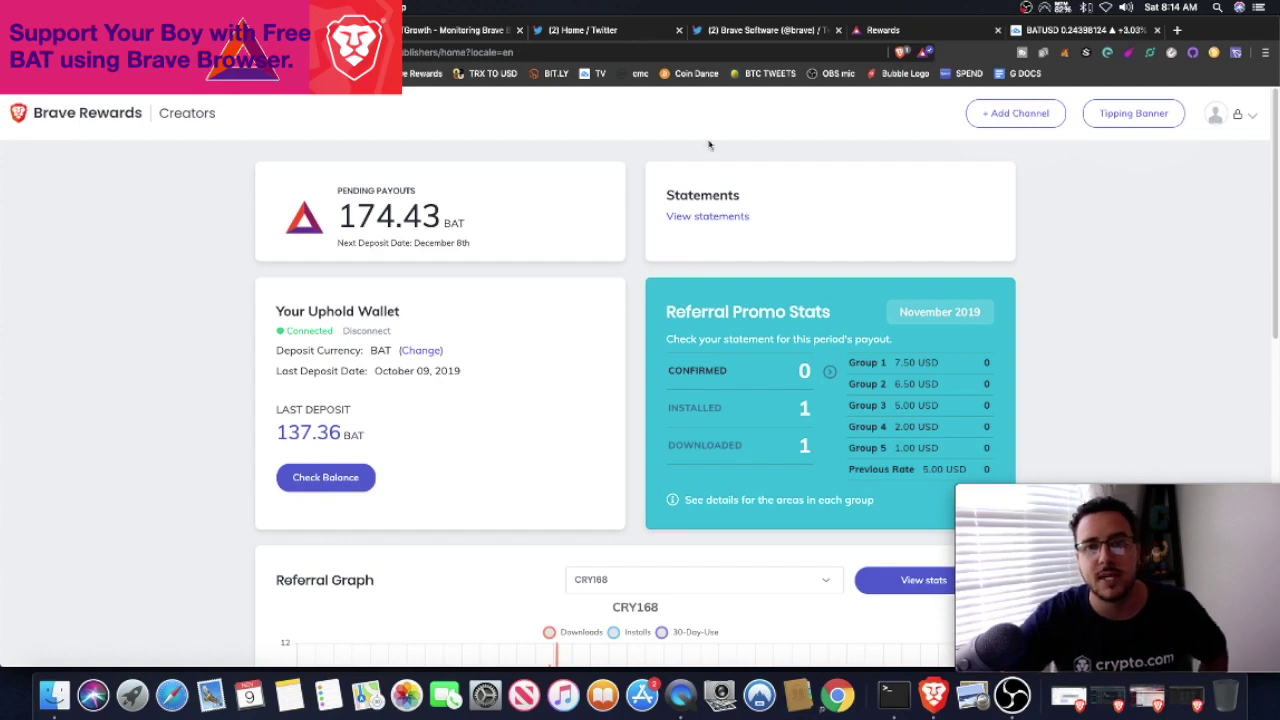
- Review the BATGrowth stats, BAT/USD chart and Rewards tabs, then bring up the Crypto Wallets setup page
click(447, 31)
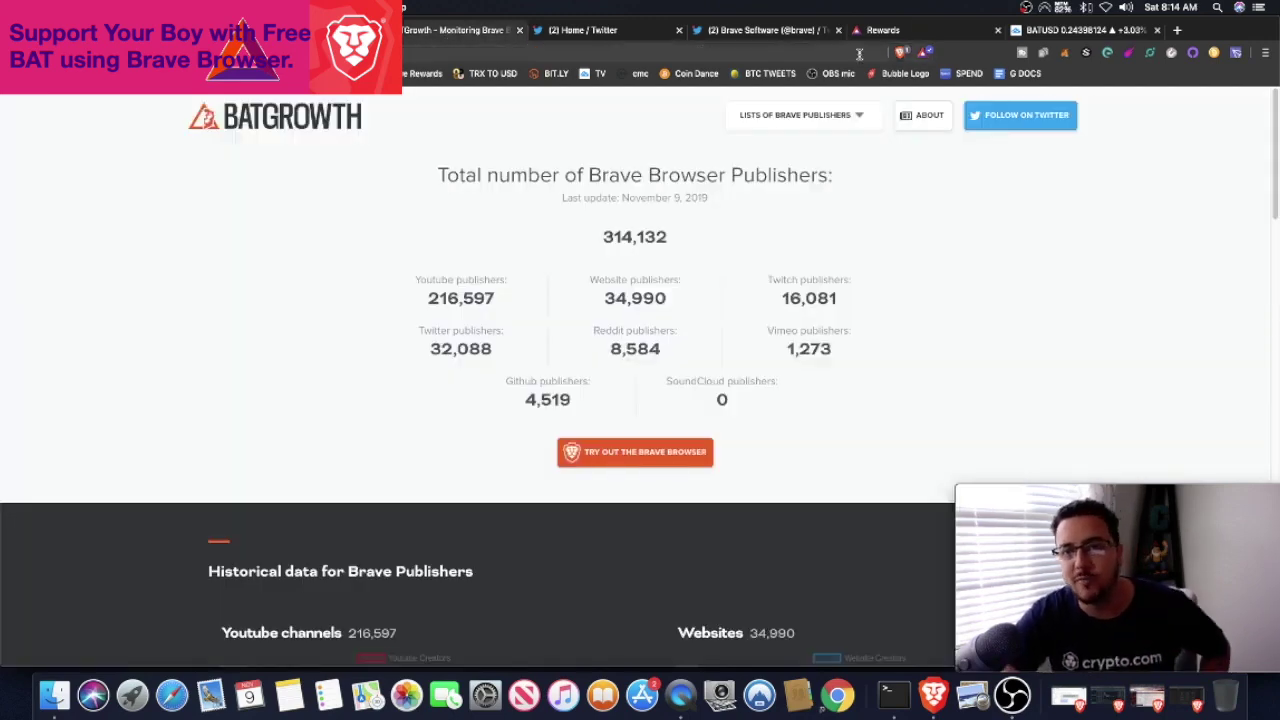
click(1096, 32)
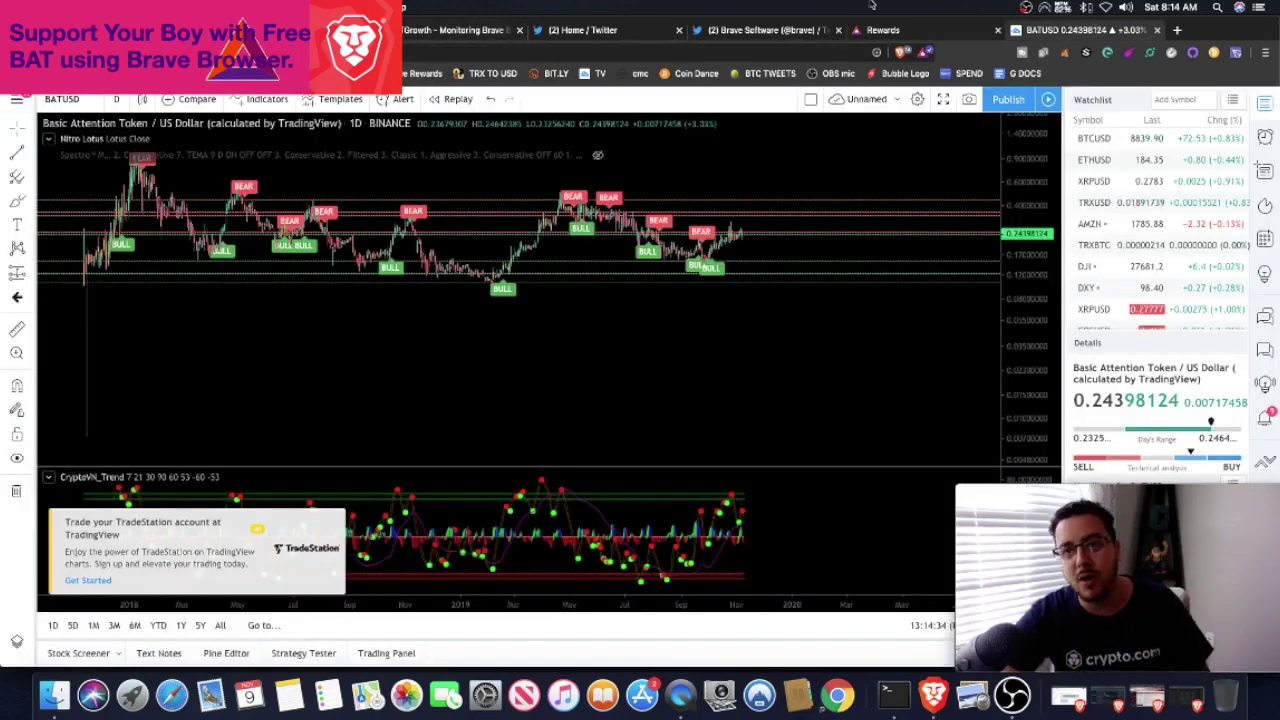
click(885, 31)
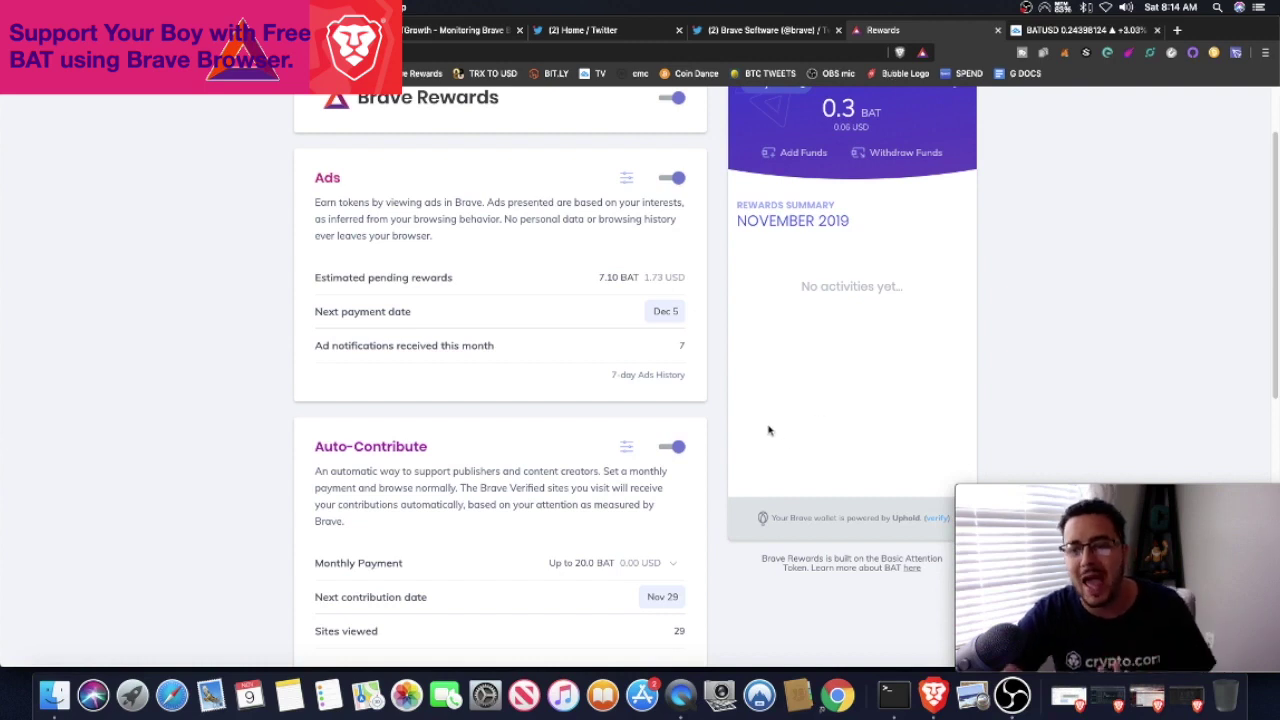
key(Return)
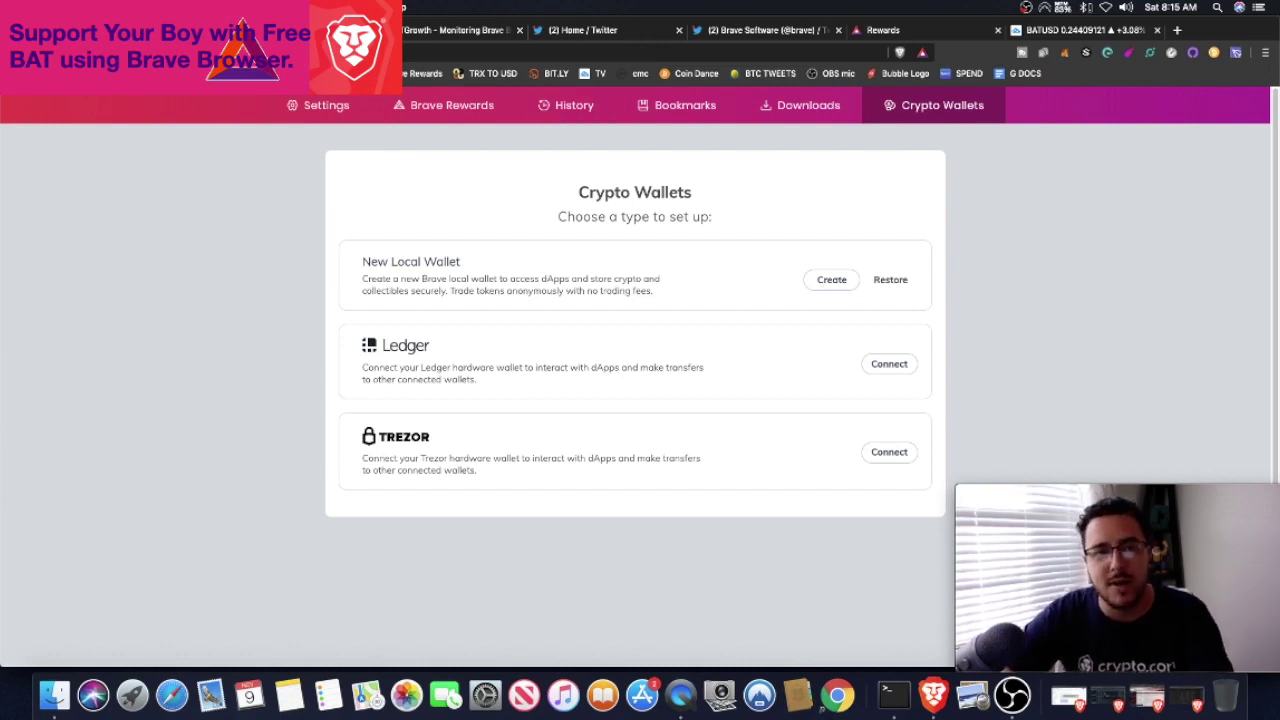
- Create a new local wallet, entering and confirming a wallet password
click(838, 288)
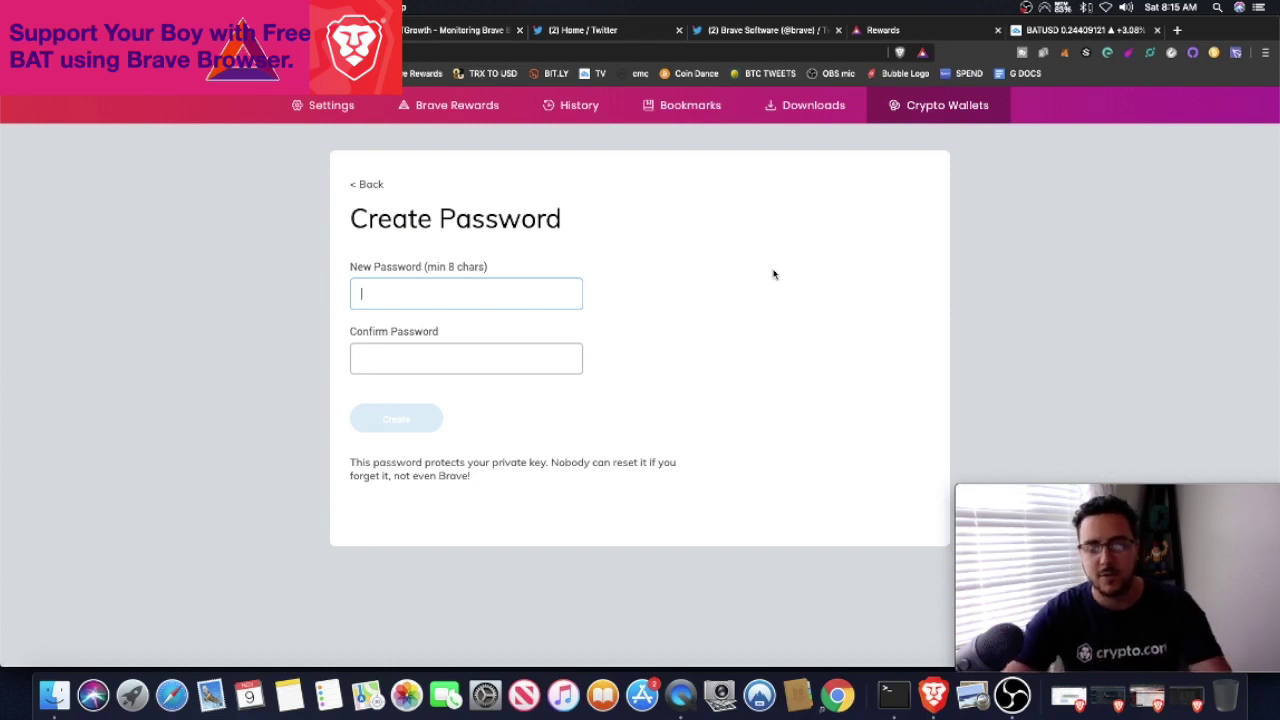
key(super+v)
key(Tab)
key(super+v)
click(394, 417)
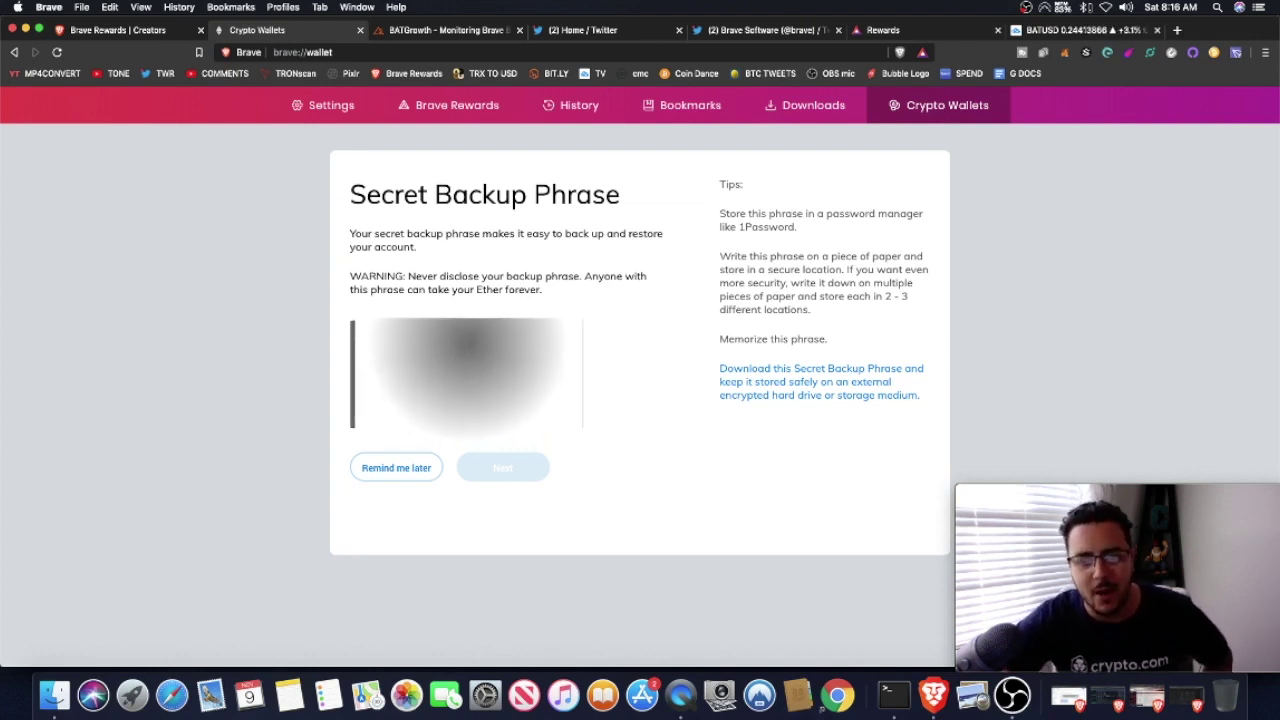
- Verify the secret backup phrase word order and confirm it to reach the Congratulations page
key(super+Tab)
click(503, 470)
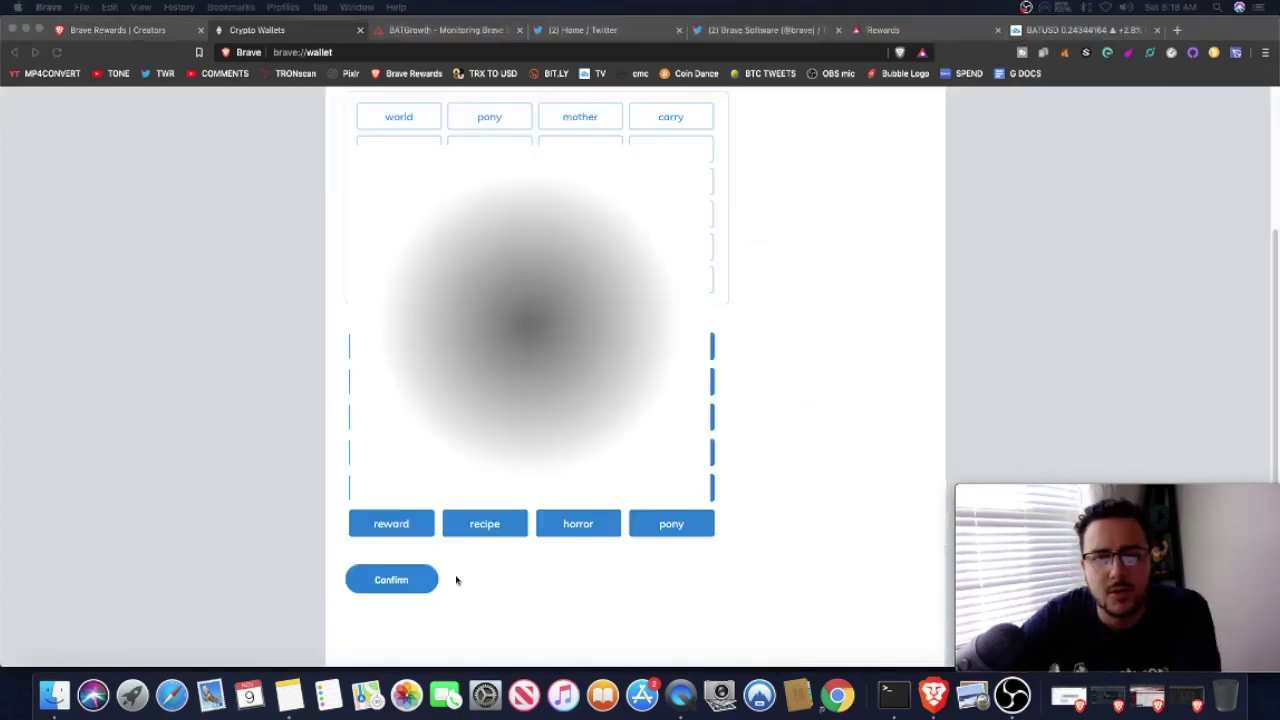
click(394, 580)
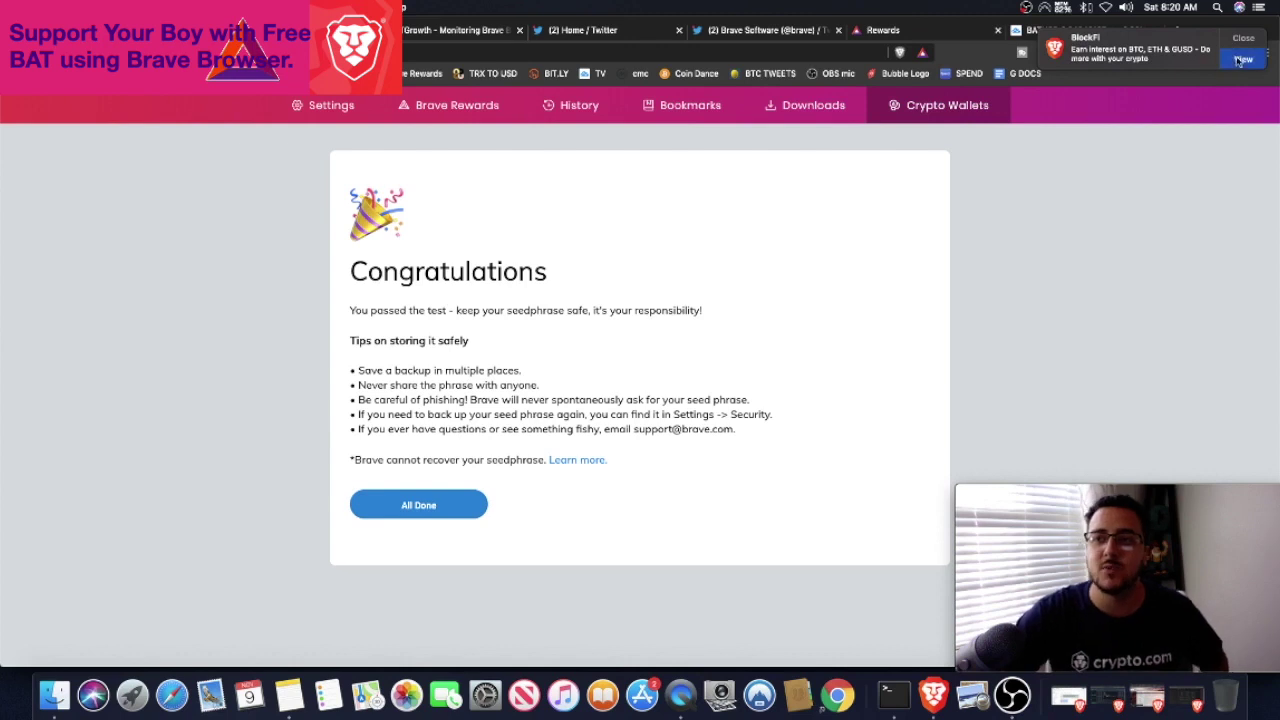
- View the BlockFi interest offer, then return to the top of the Brave Rewards page
click(1216, 55)
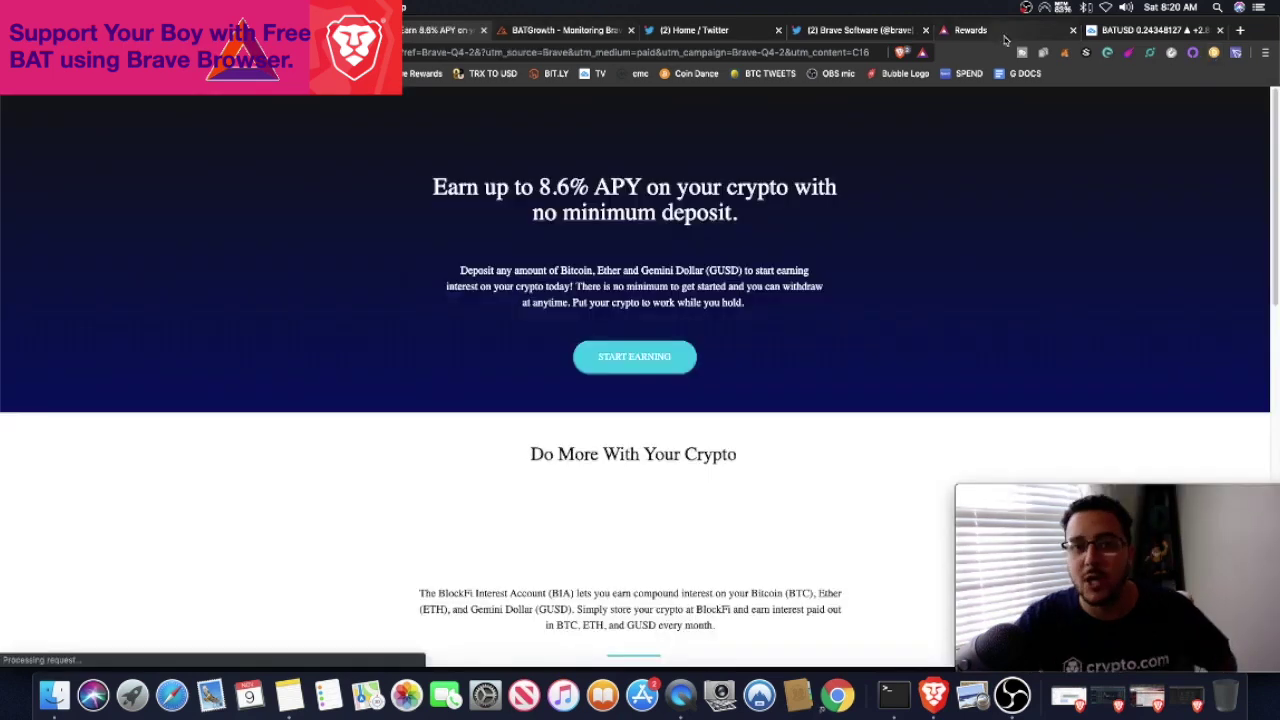
click(1010, 38)
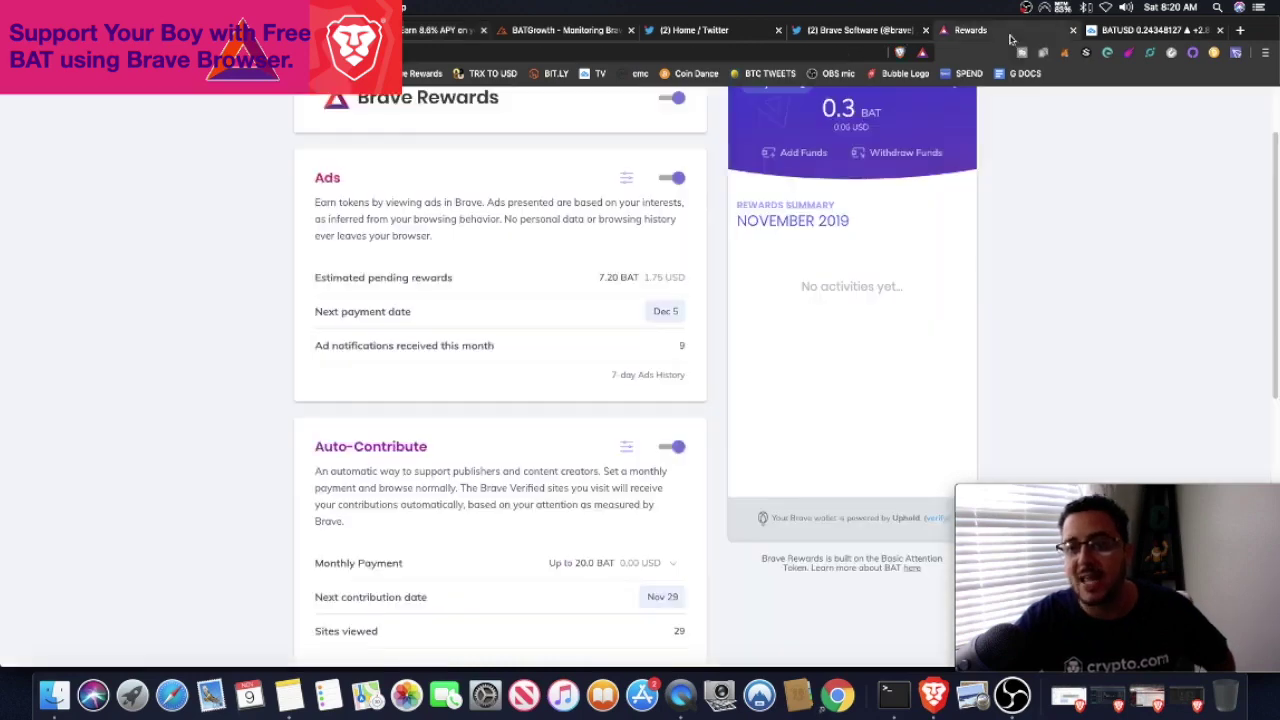
scroll(700, 335, up, 2)
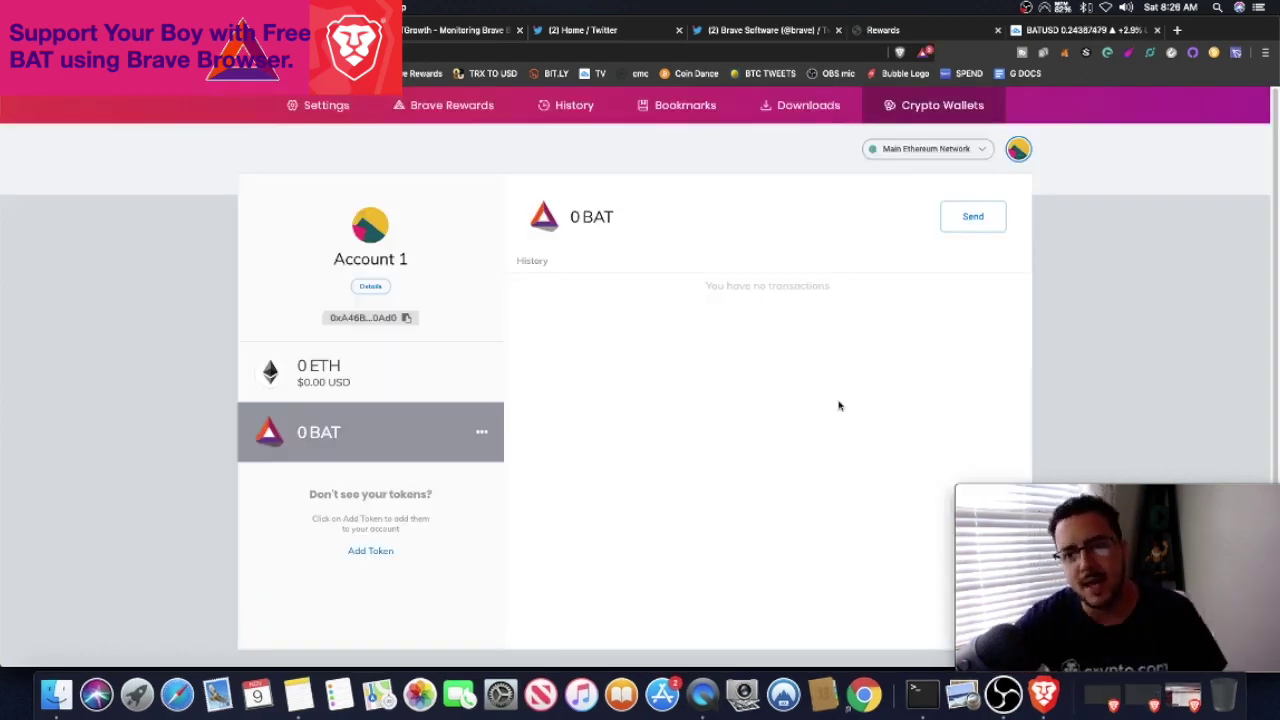
- Inspect the Main Ethereum Network list, close it, and bring up the Add Tokens dialog
click(970, 150)
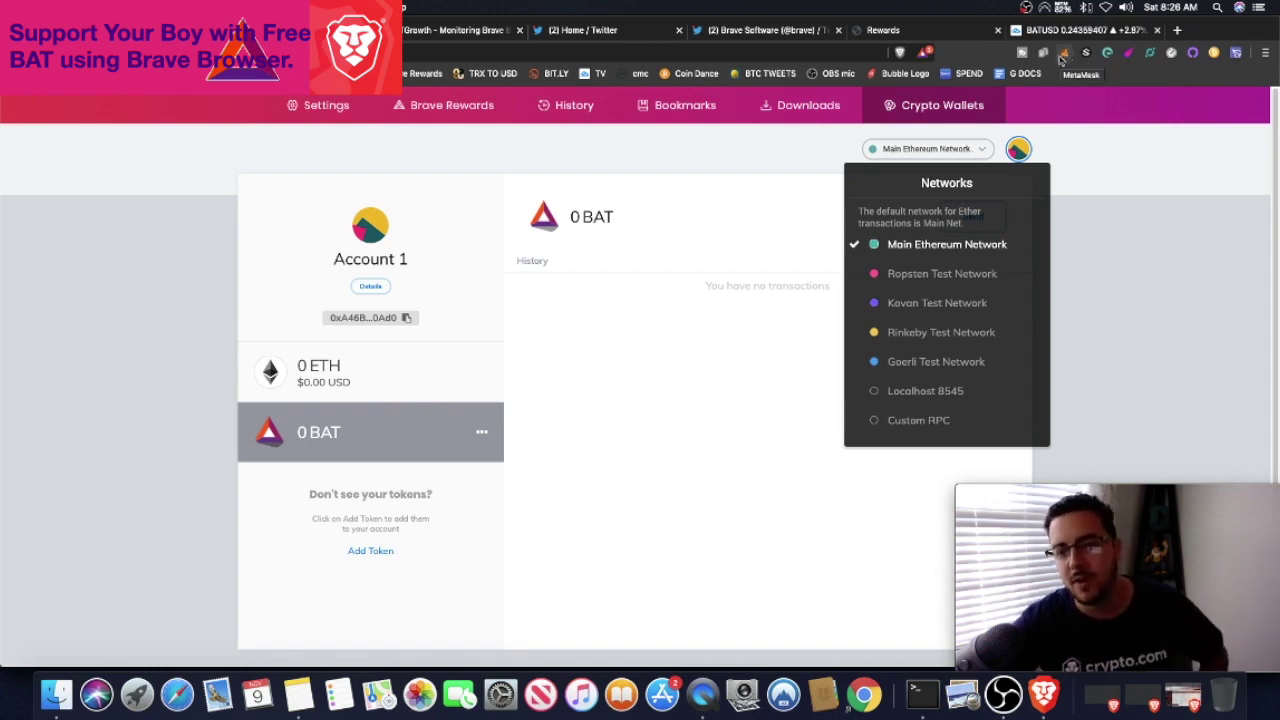
click(769, 237)
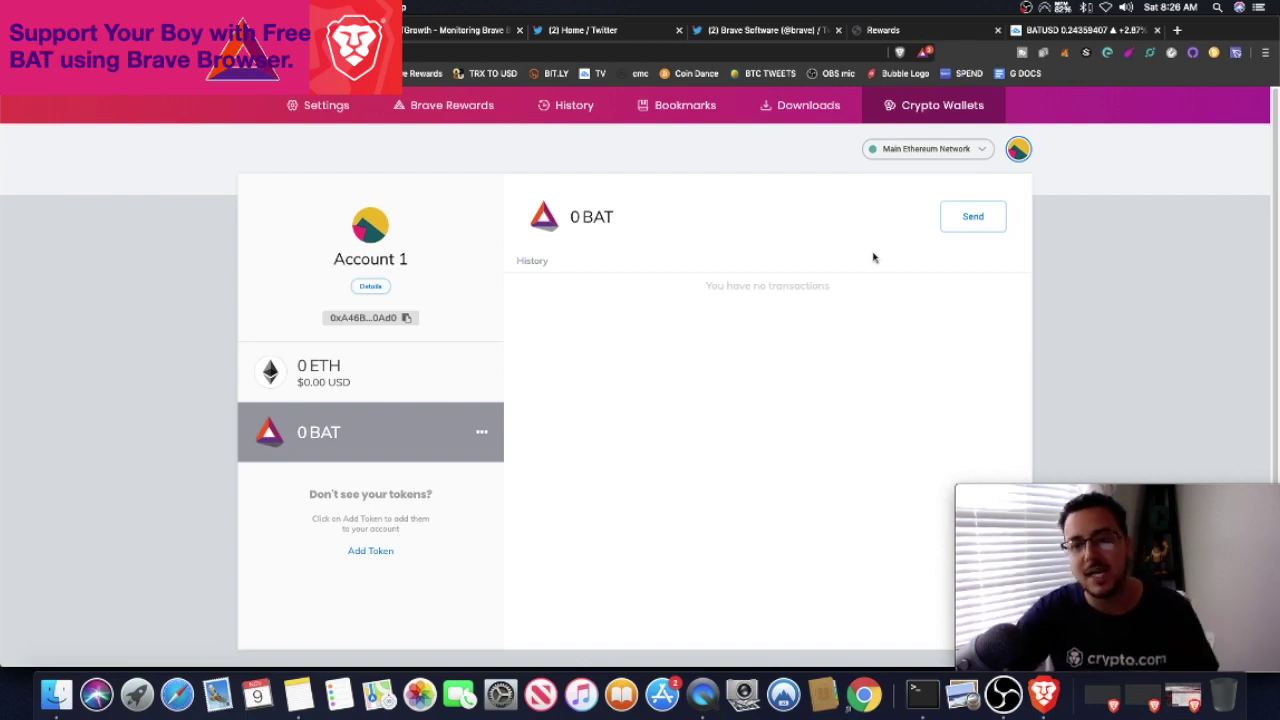
click(371, 552)
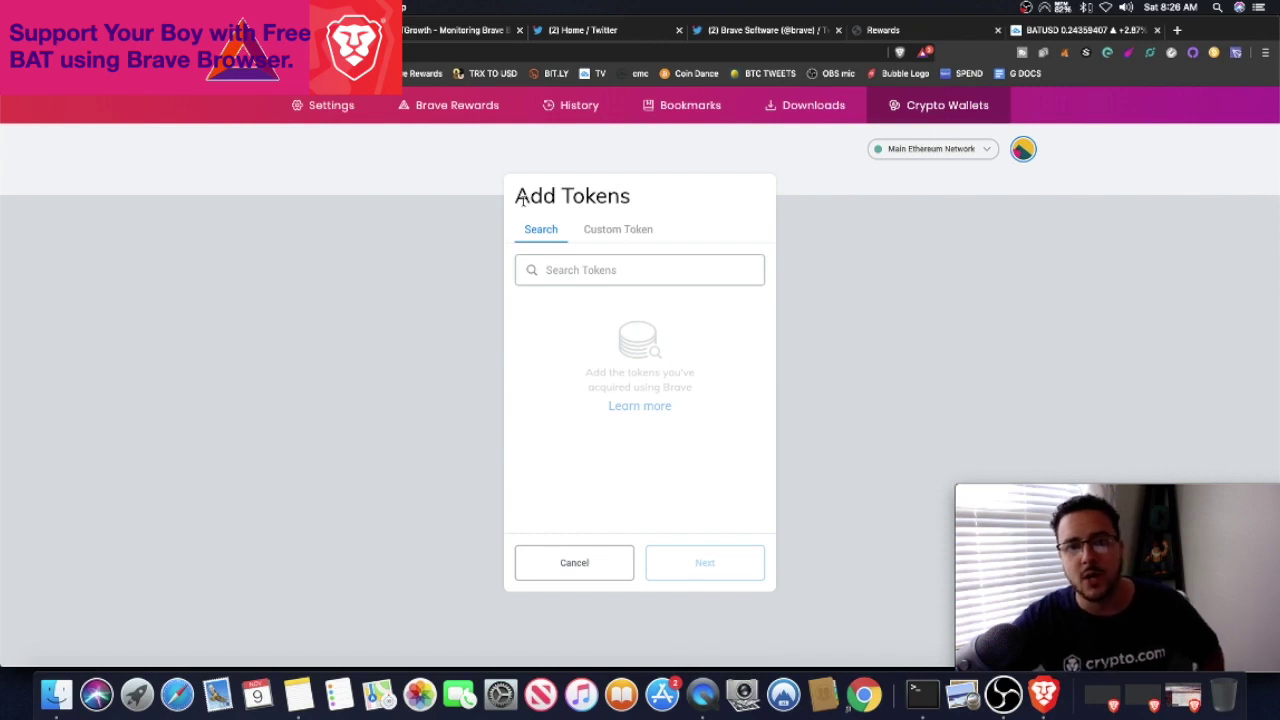
- Search tokens for 'io' and try the Custom Token Decimals field, then return to the Creators dashboard
click(603, 272)
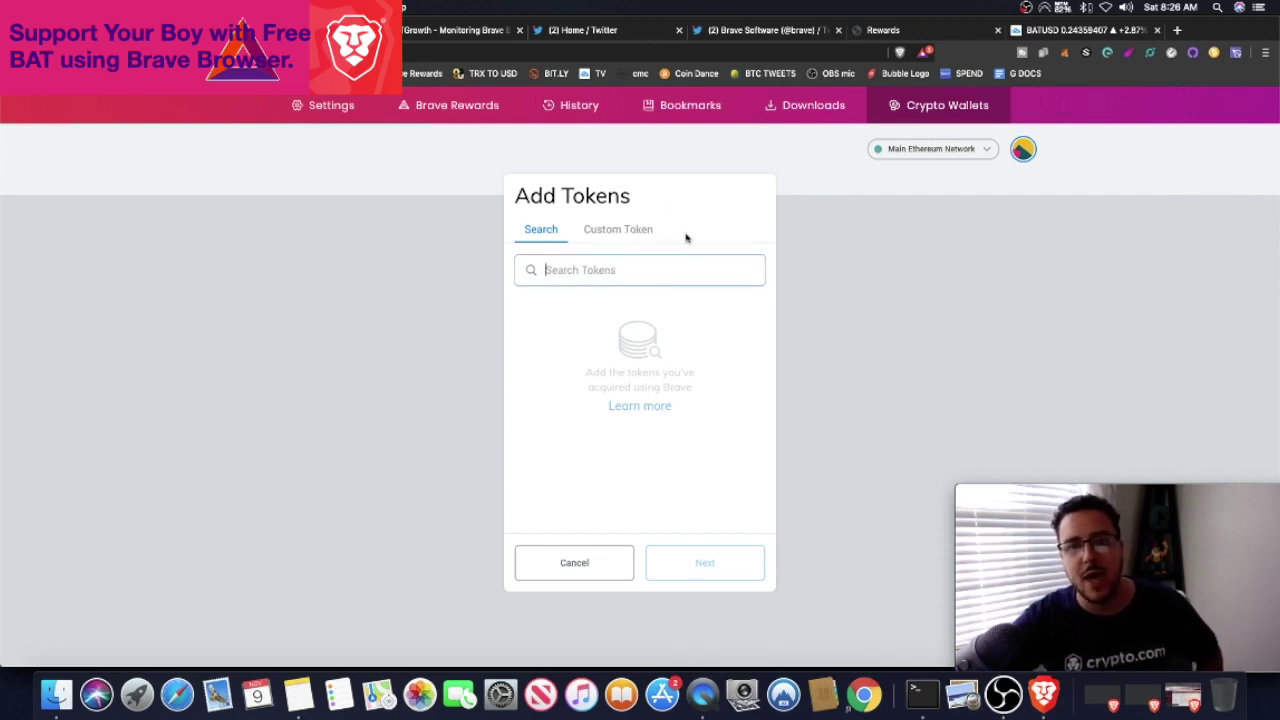
text(i)
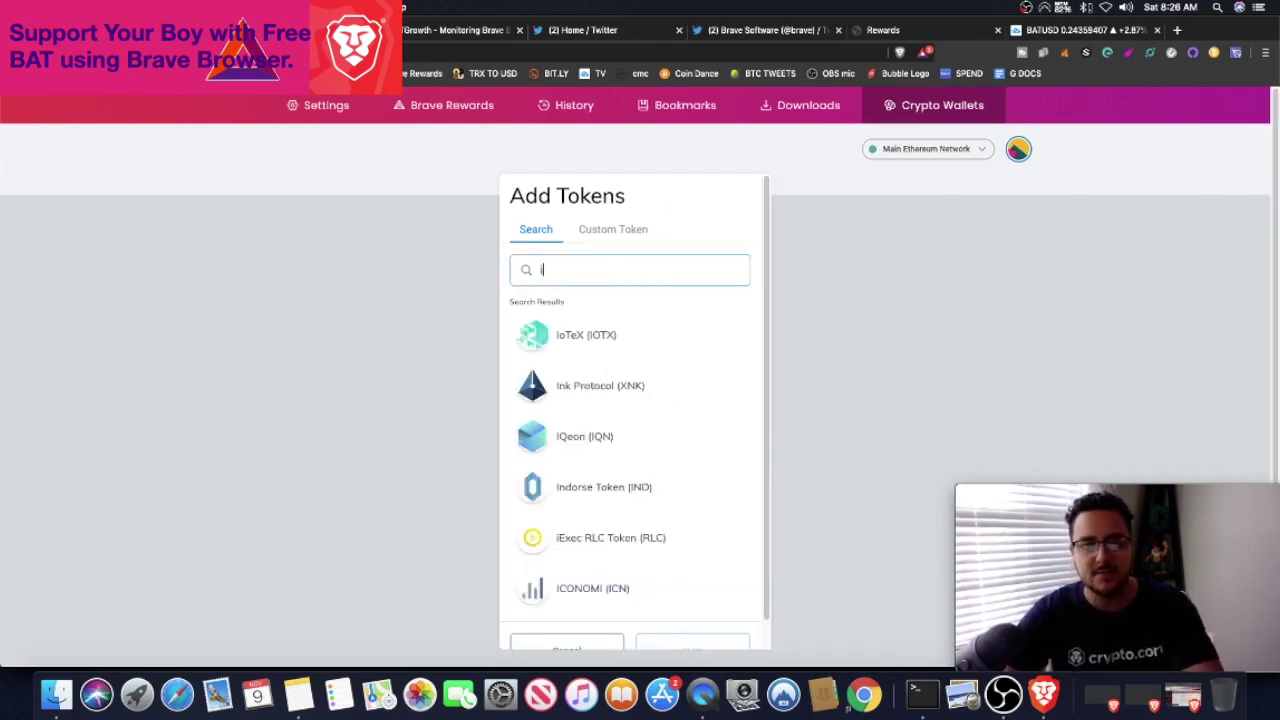
text(o)
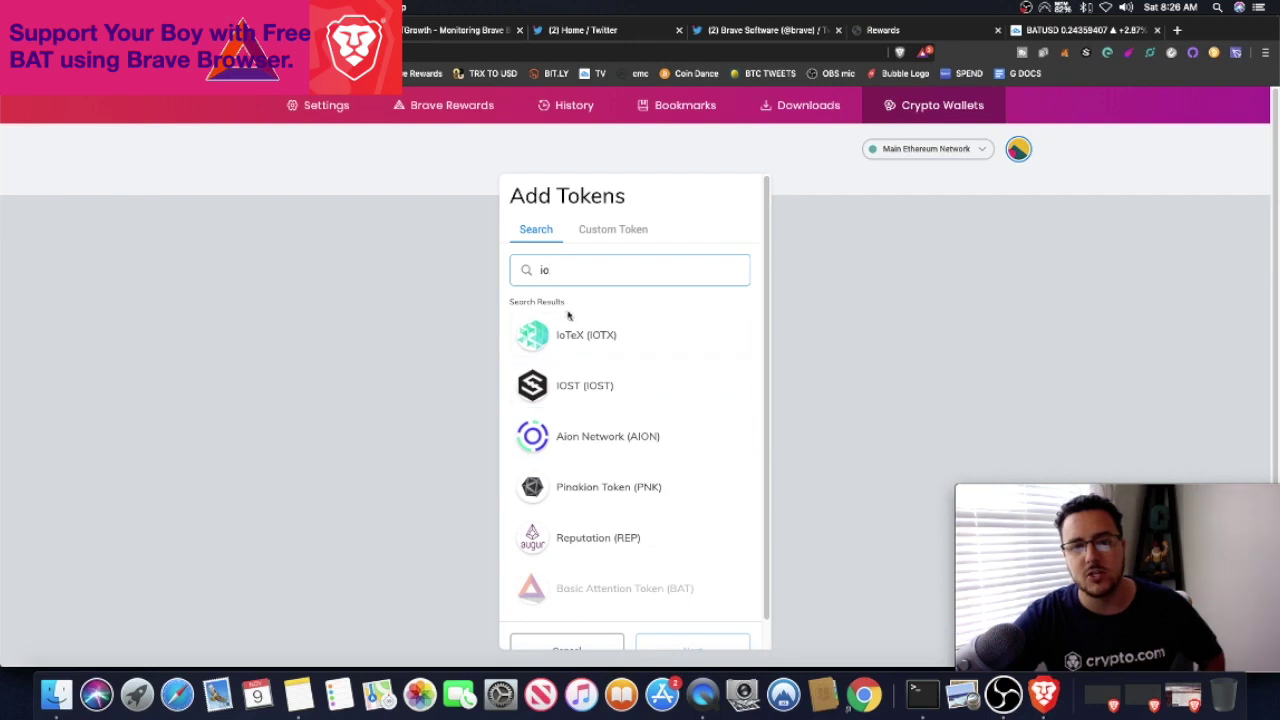
click(618, 232)
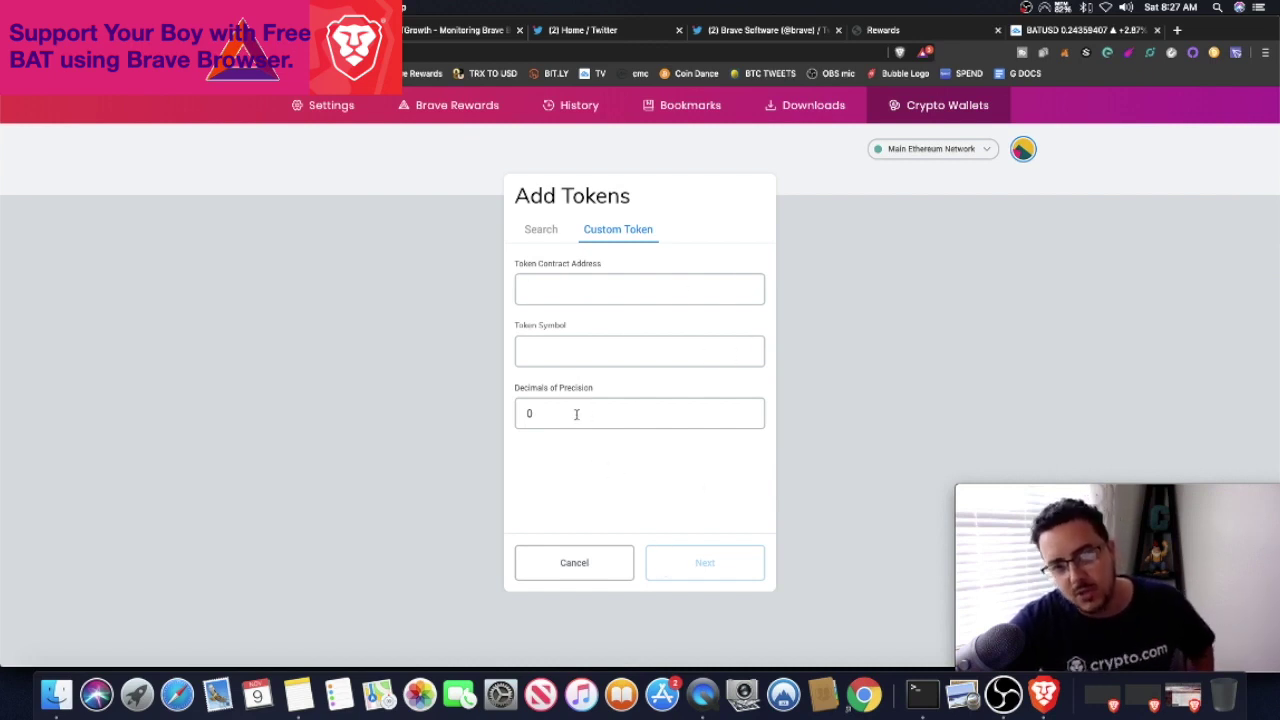
click(542, 416)
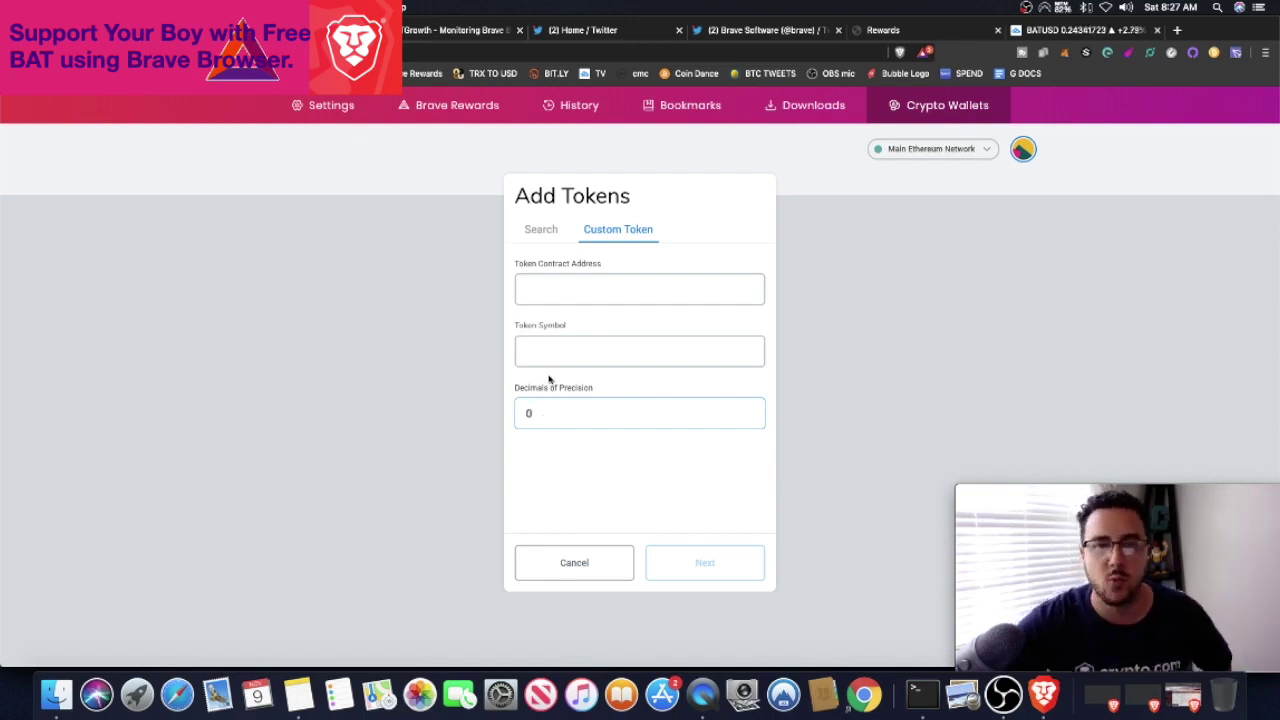
double_click(858, 210)
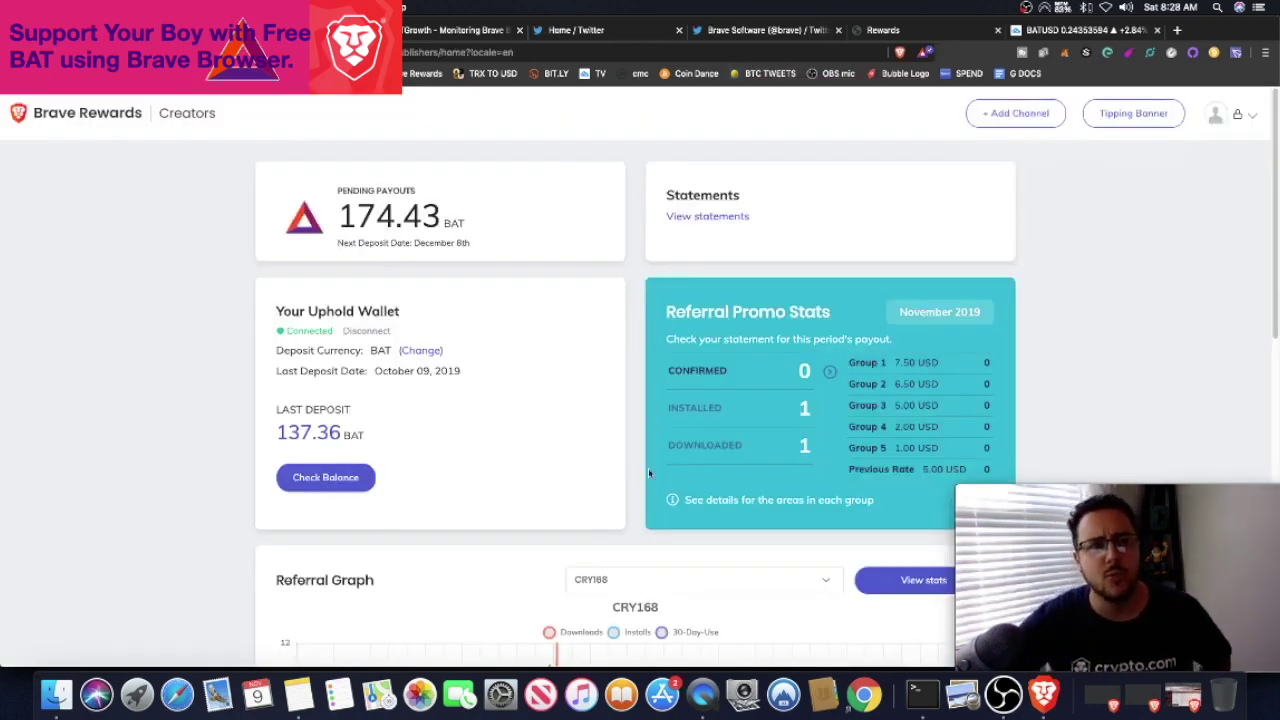
scroll(600, 566, down, 2)
scroll(600, 567, down, 5)
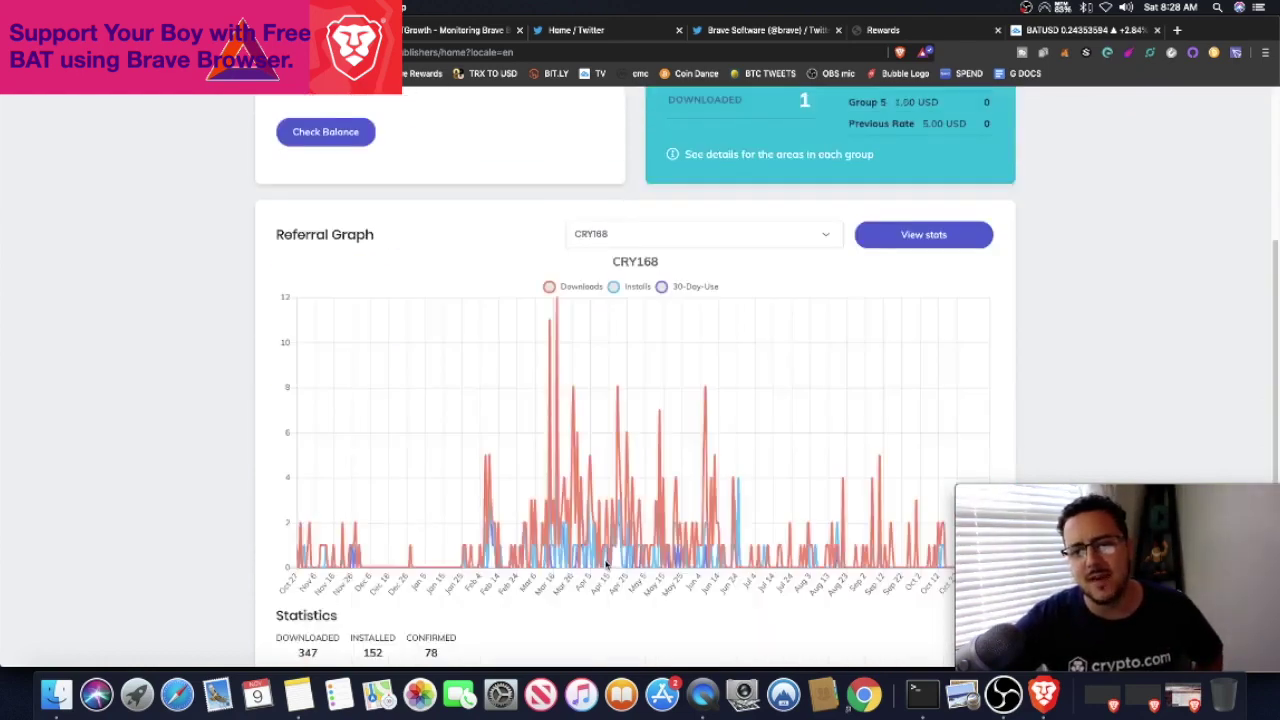
scroll(605, 566, down, 3)
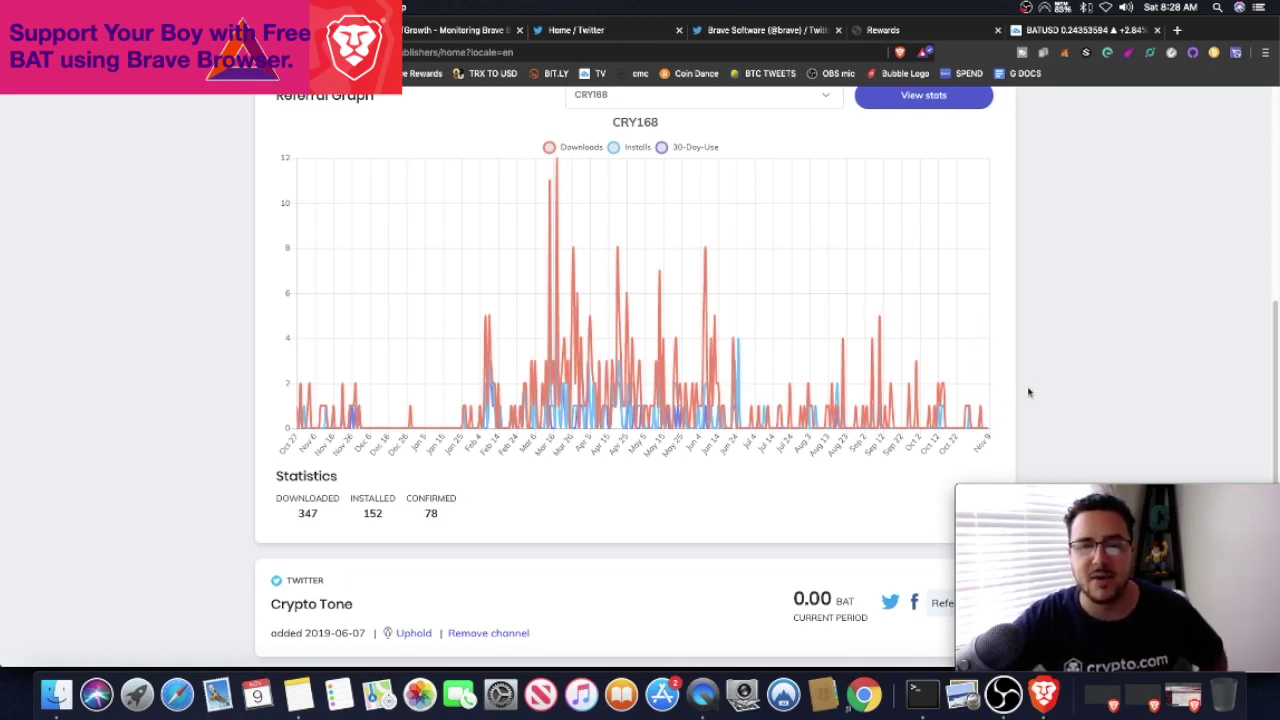
scroll(1028, 392, up, 4)
scroll(1028, 392, up, 4)
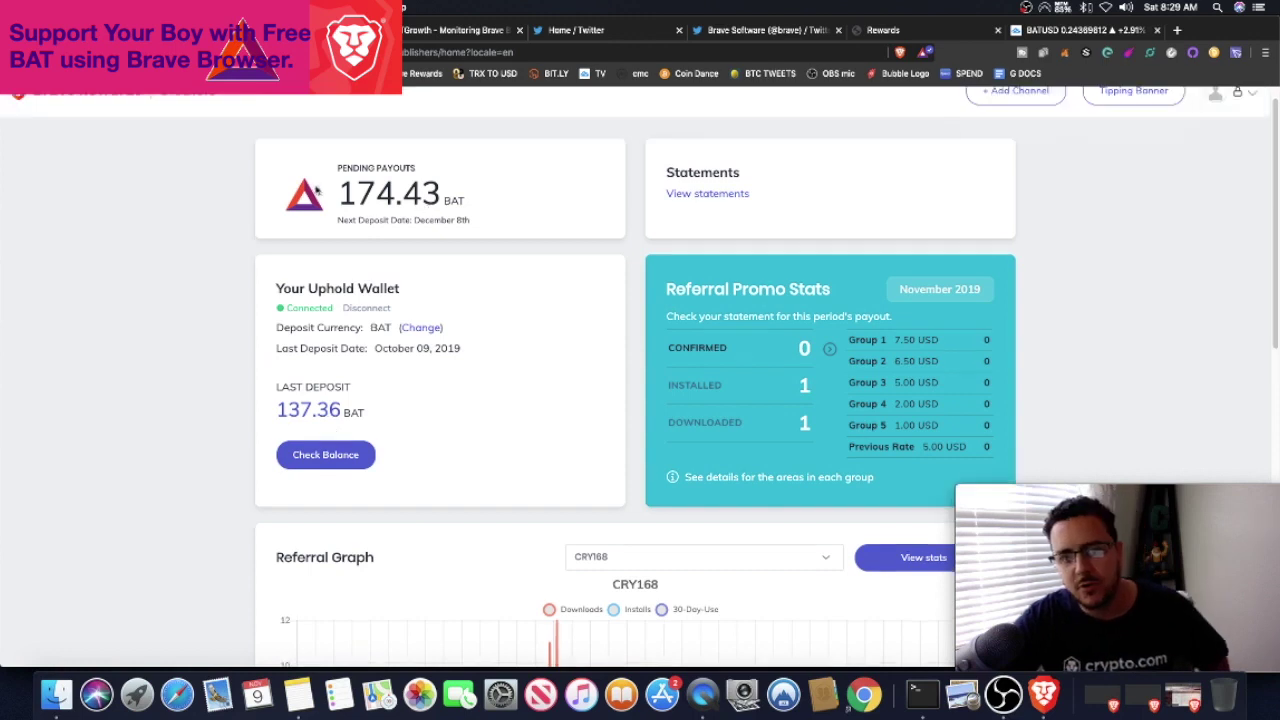
- Scroll the Creators dashboard to the Referral Graph, then view BATGrowth's 314,132 publisher total
scroll(318, 192, up, 1)
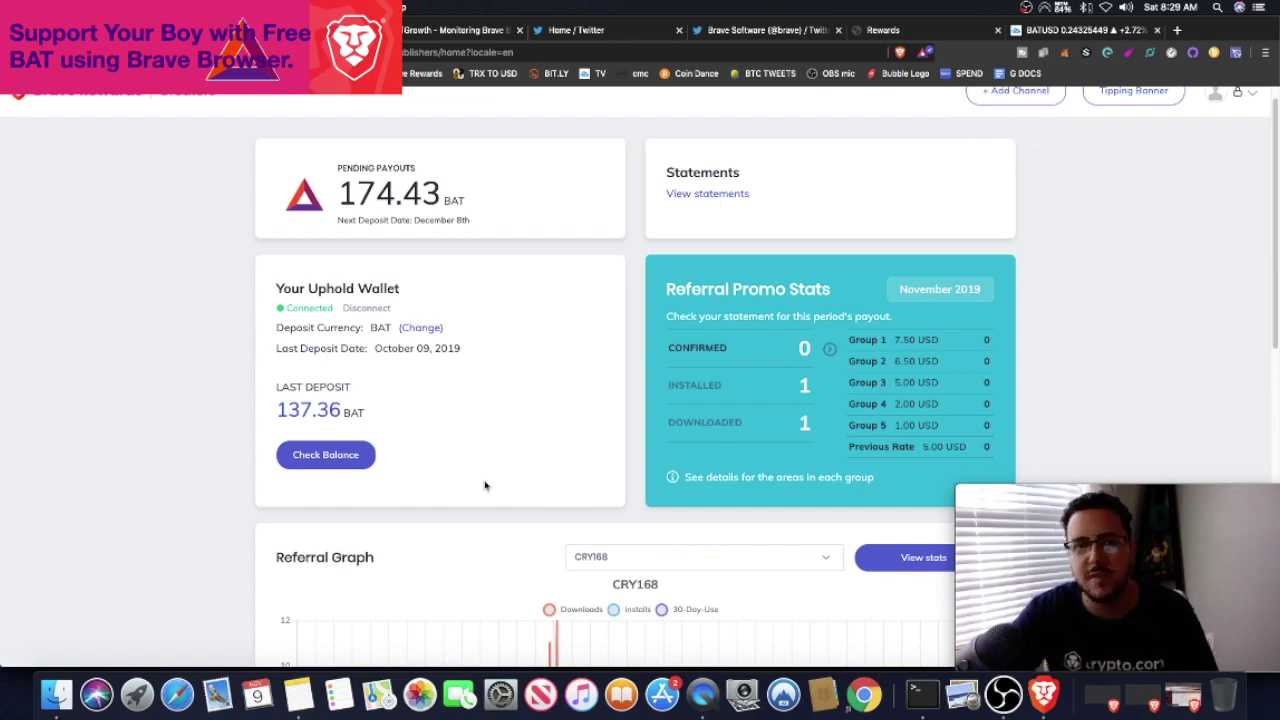
scroll(756, 420, down, 5)
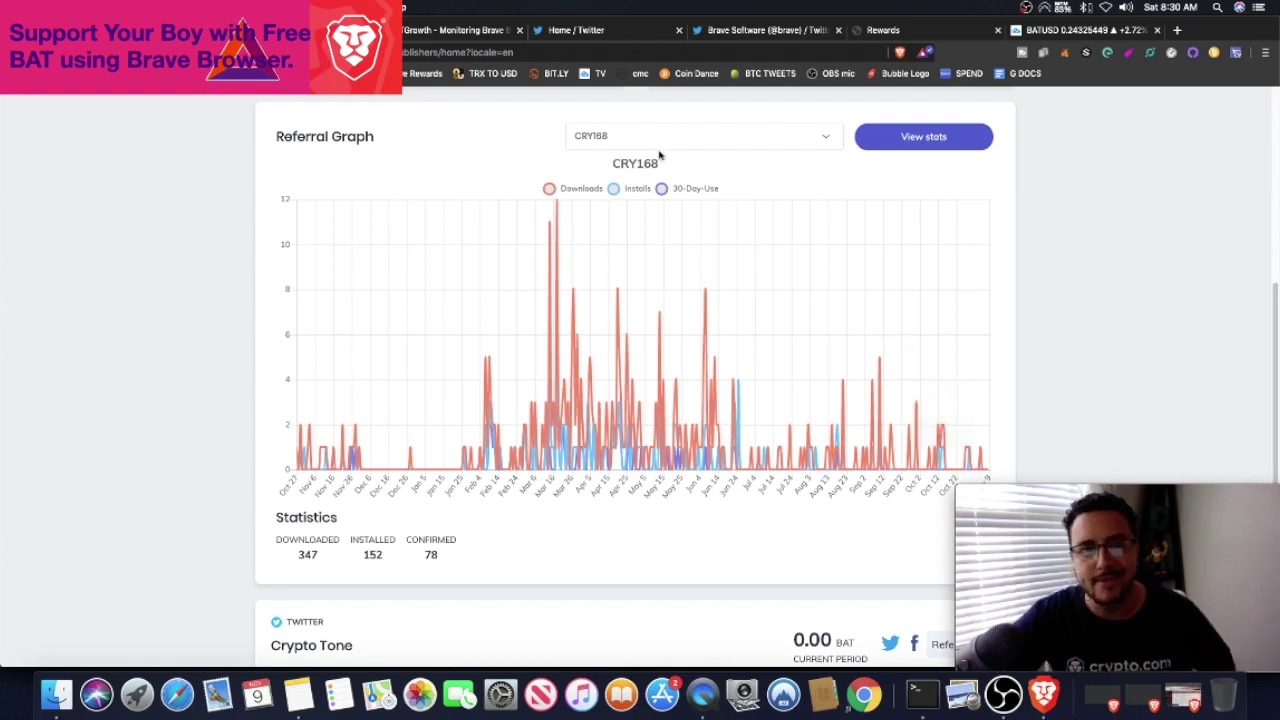
click(446, 31)
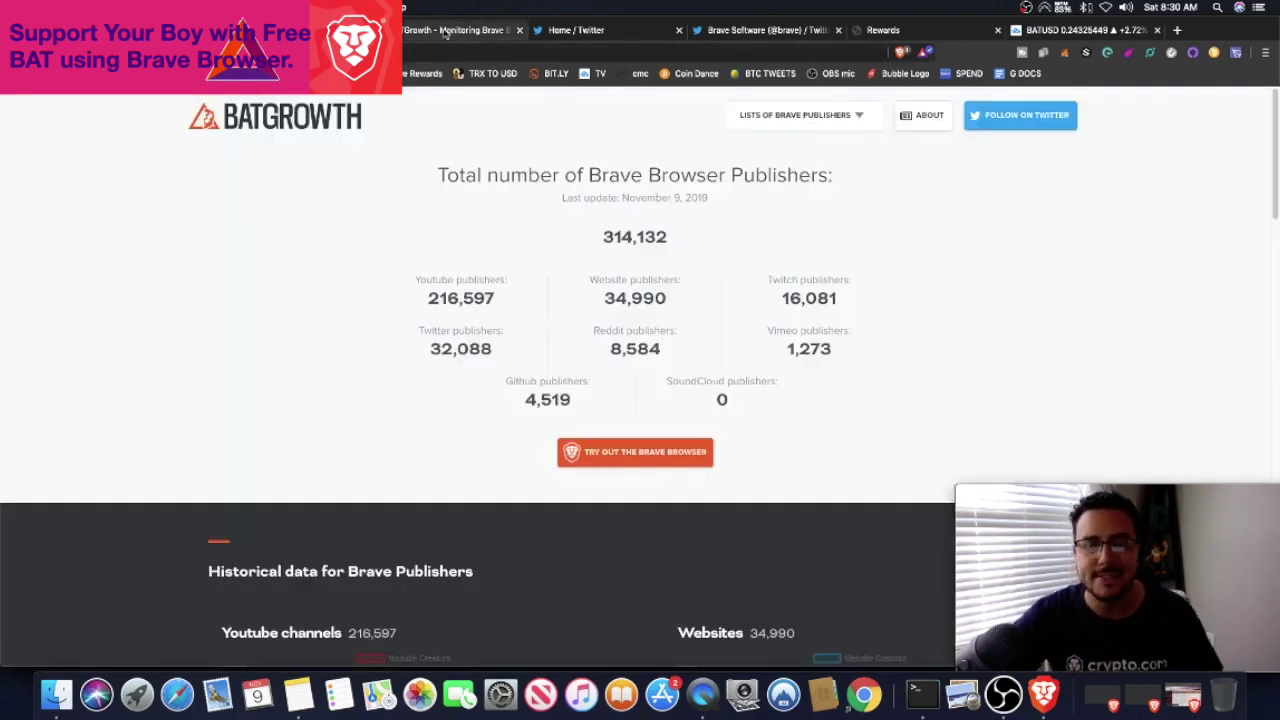
- Glance at the Brave Rewards creator dashboard, then return to the BATGrowth statistics
click(915, 30)
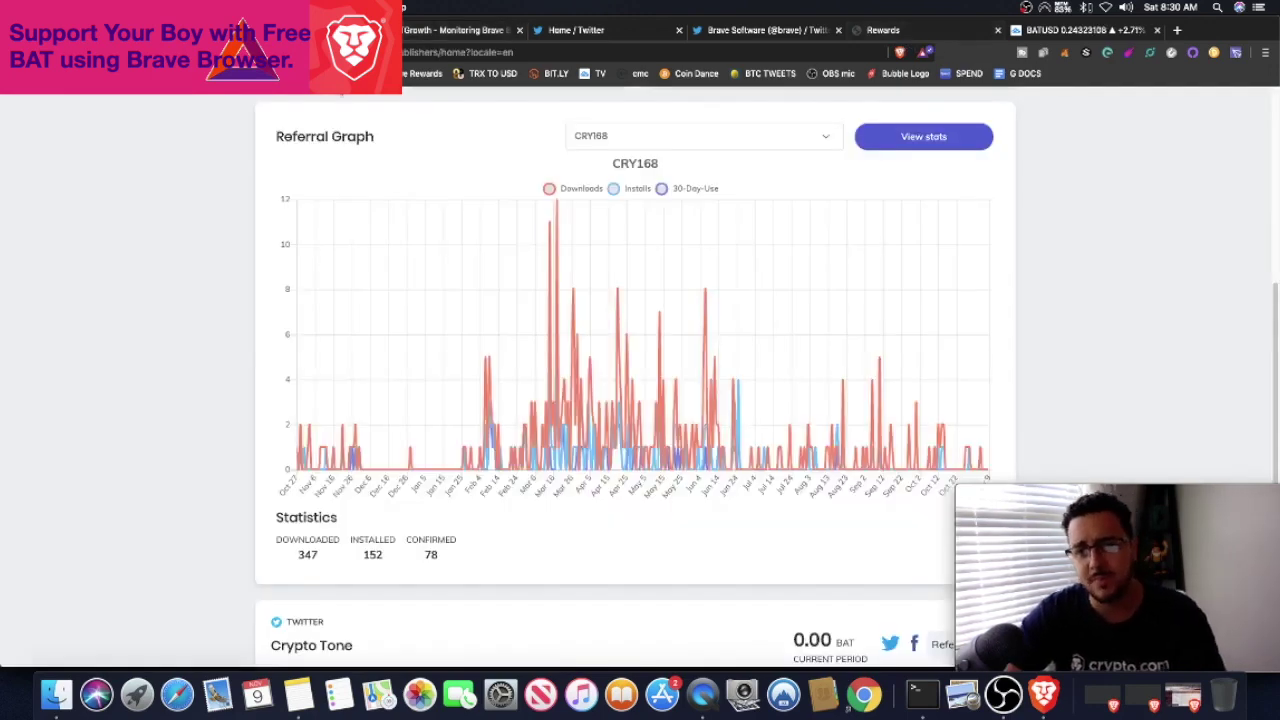
scroll(724, 207, up, 5)
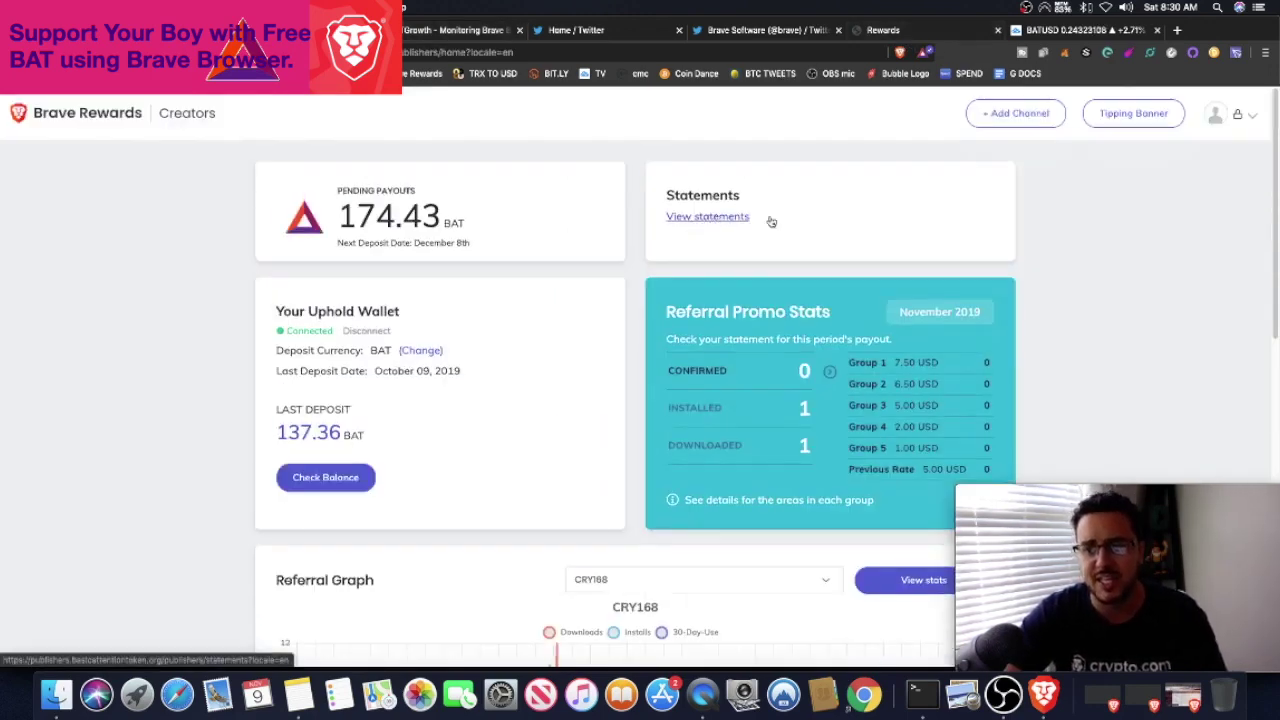
click(455, 30)
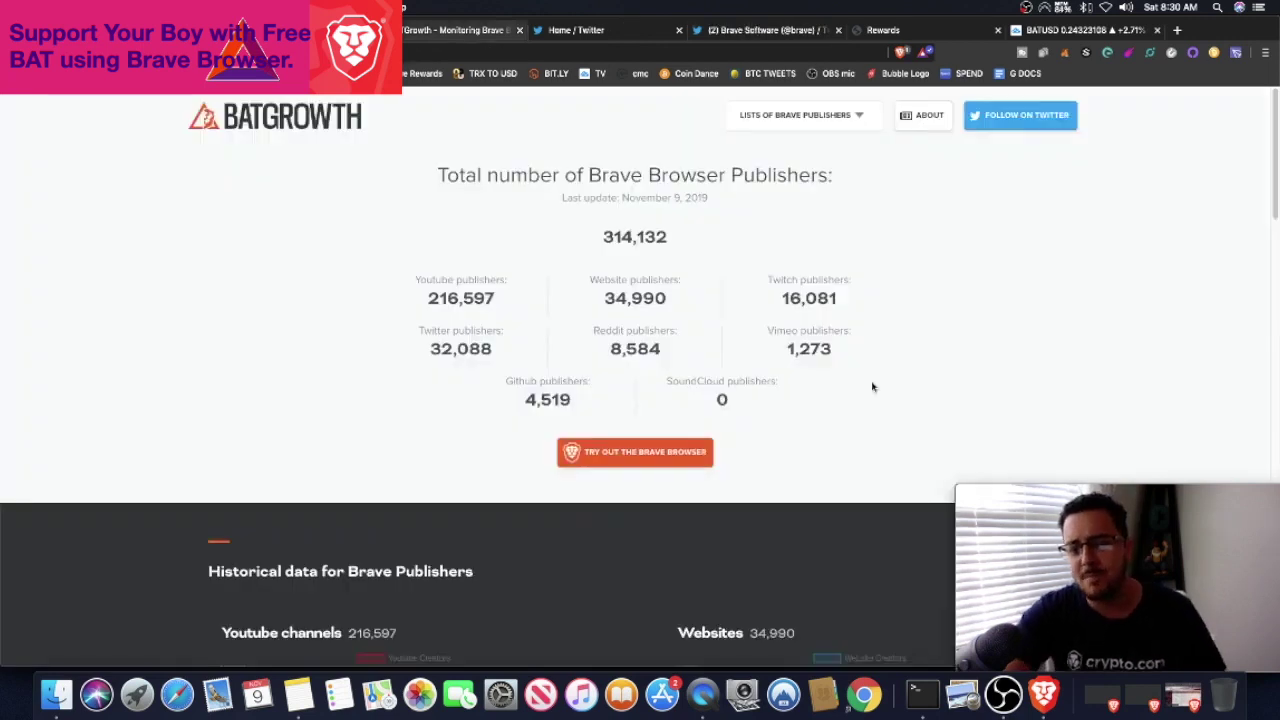
- Scroll down to BATGrowth's historical YouTube, website and Twitch growth charts, then move to Twitter
scroll(872, 387, down, 5)
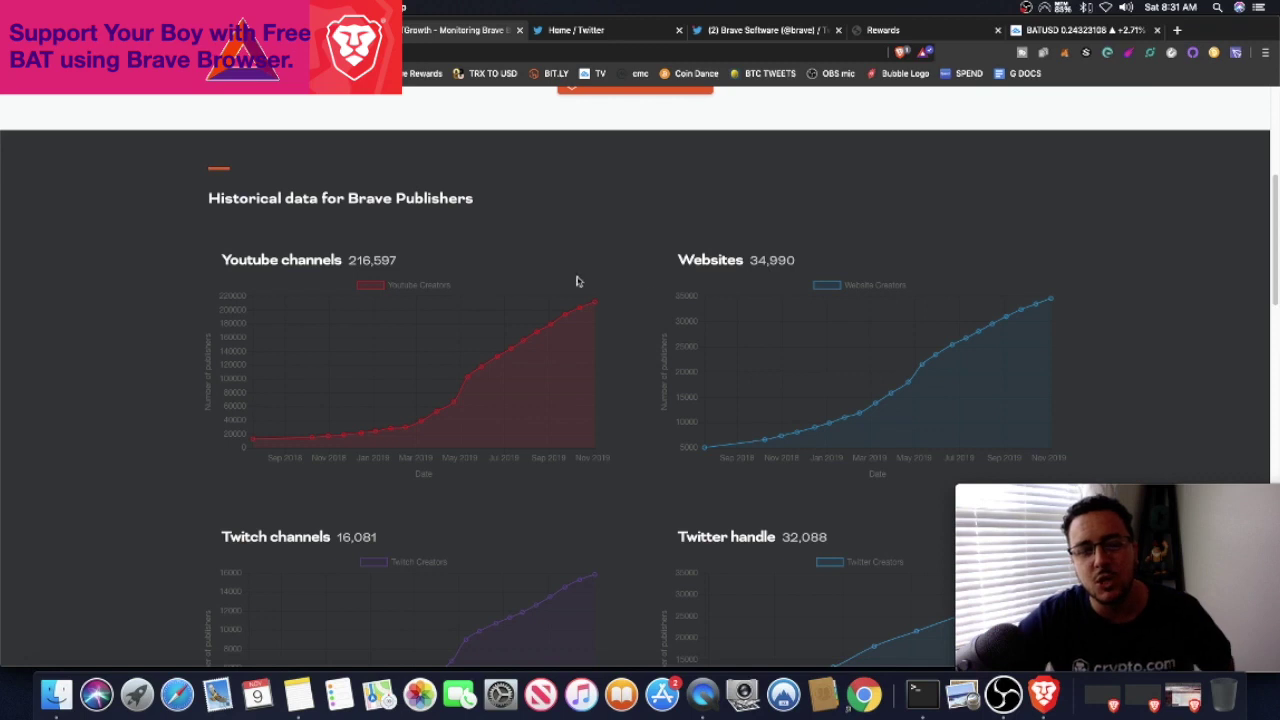
scroll(782, 452, down, 1)
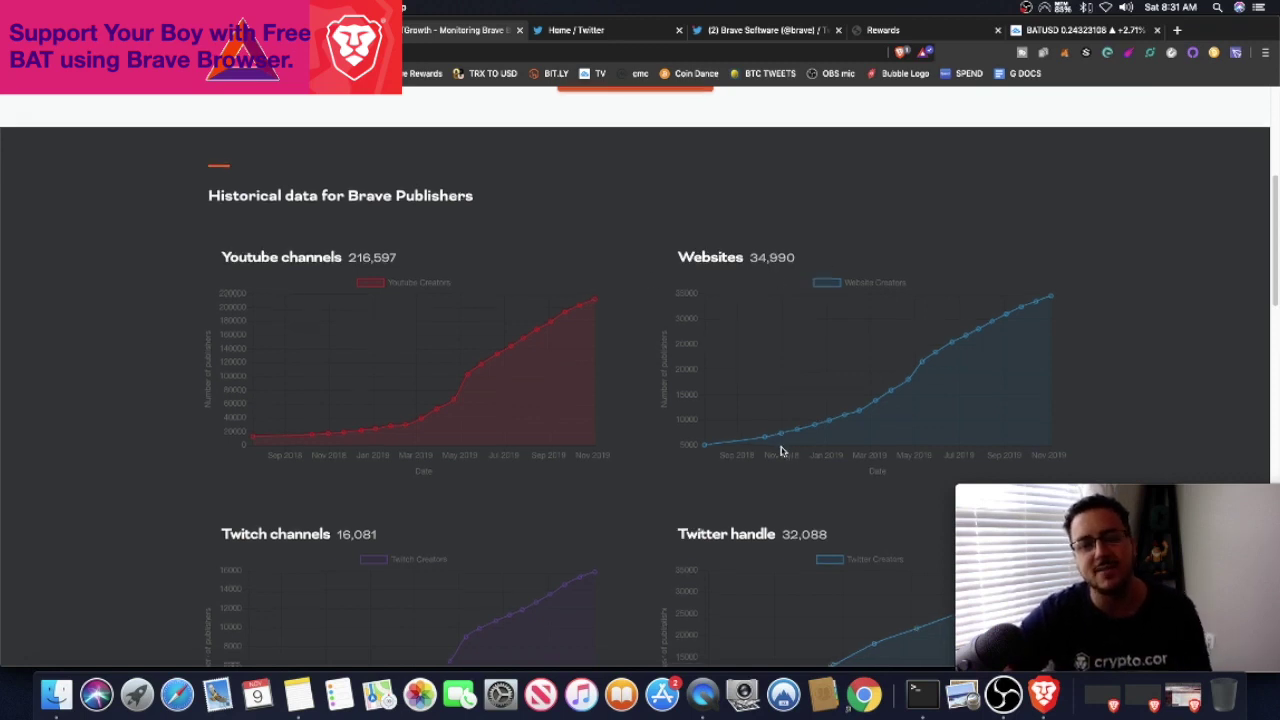
scroll(782, 452, down, 3)
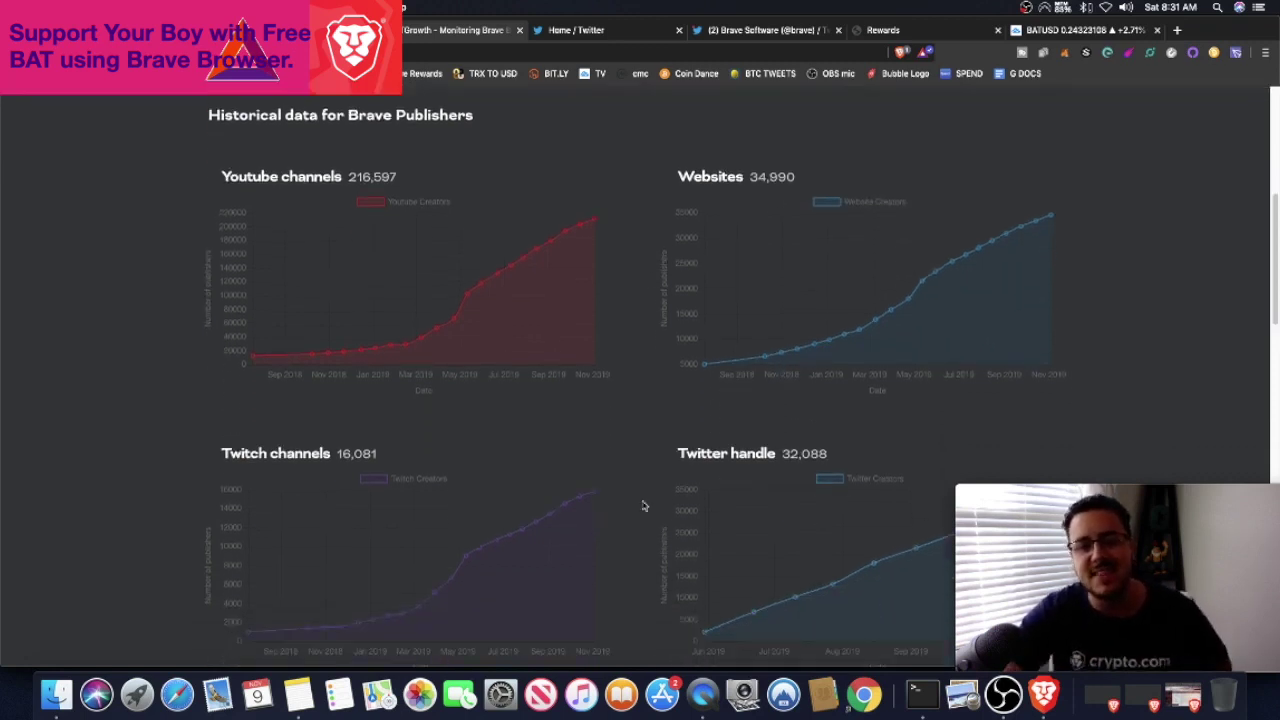
scroll(643, 506, down, 3)
scroll(650, 500, down, 3)
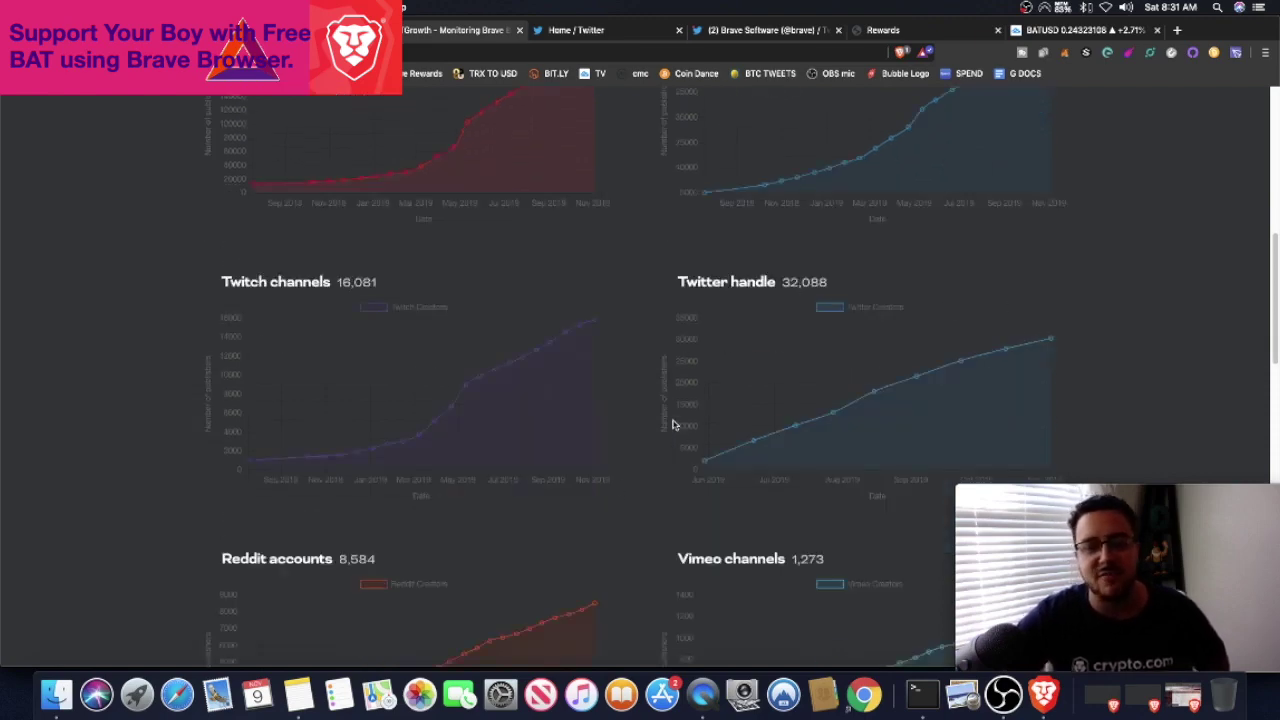
click(577, 30)
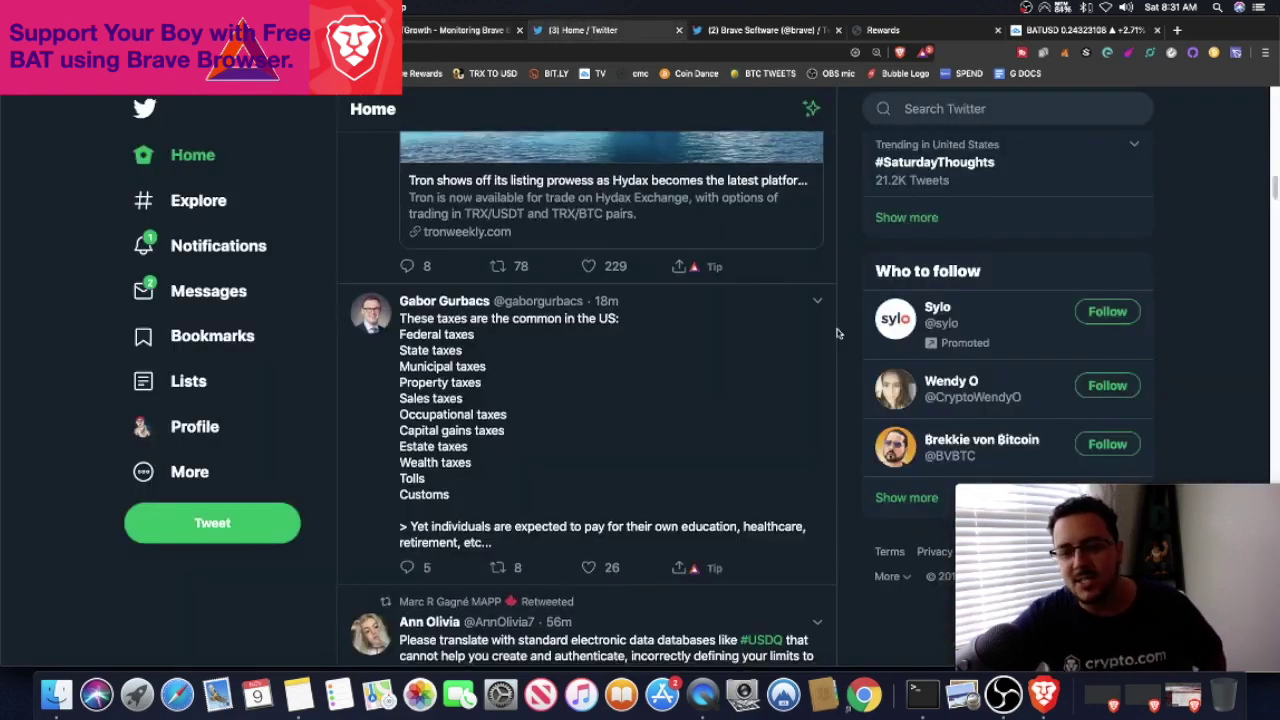
- Scroll the Twitter feed and start a Brave tip on the common US taxes tweet
scroll(838, 333, down, 2)
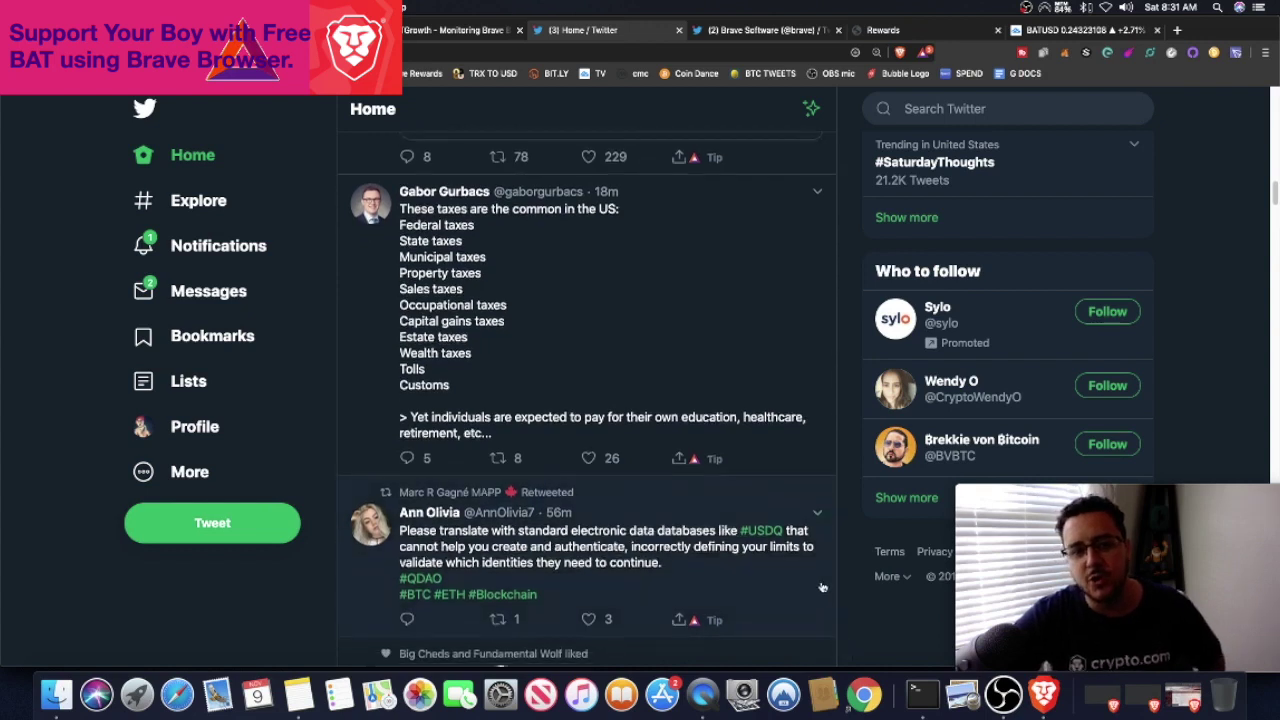
scroll(822, 587, down, 2)
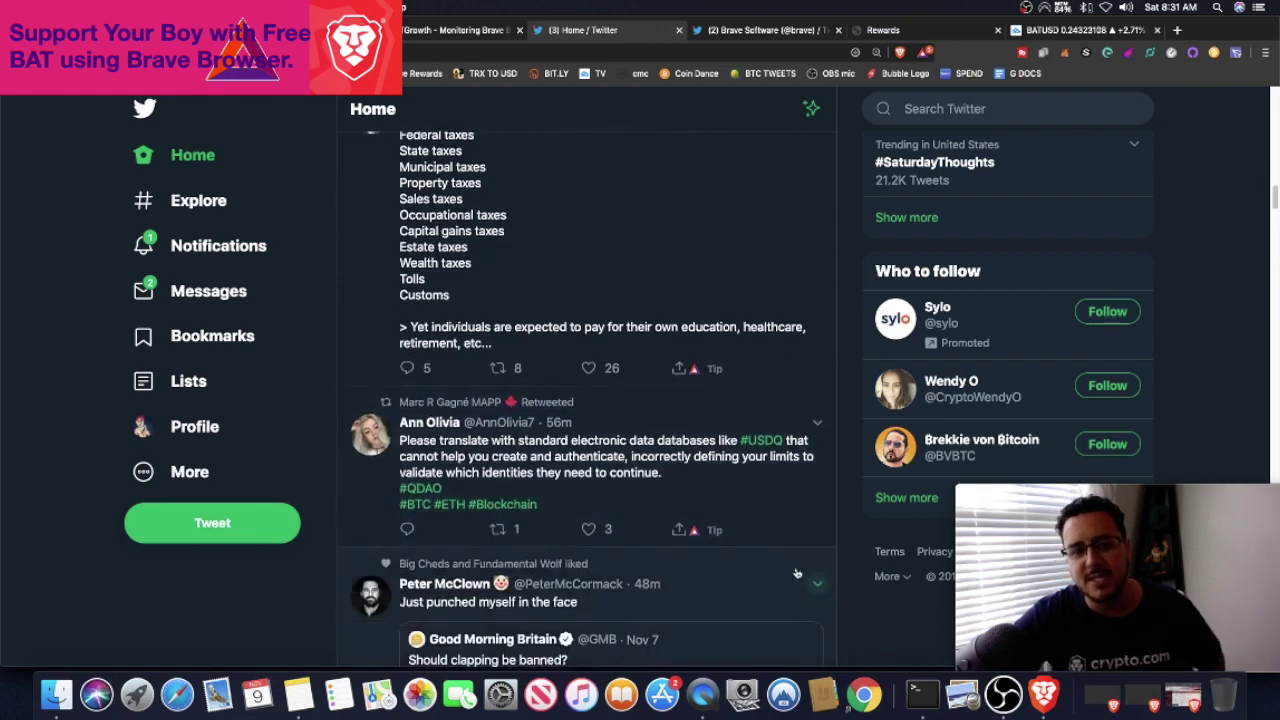
click(713, 370)
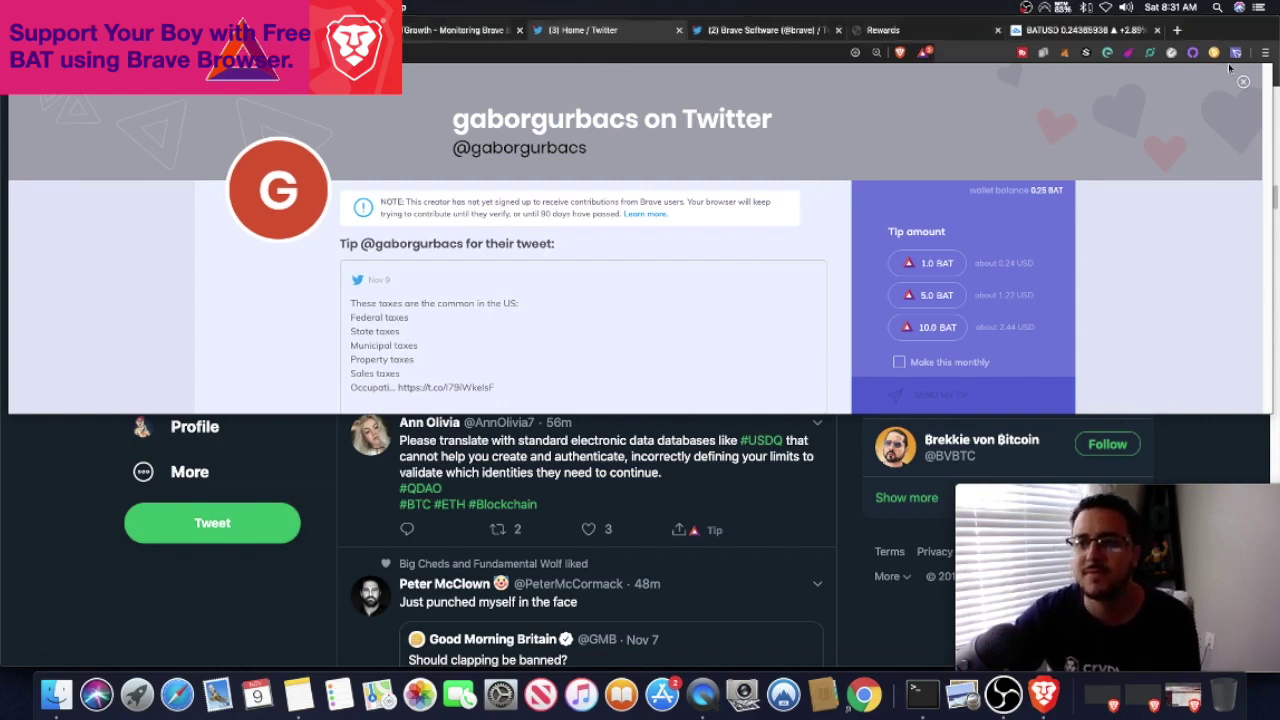
- Close the Brave tip overlay to reveal Twitter's home timeline again
click(1244, 83)
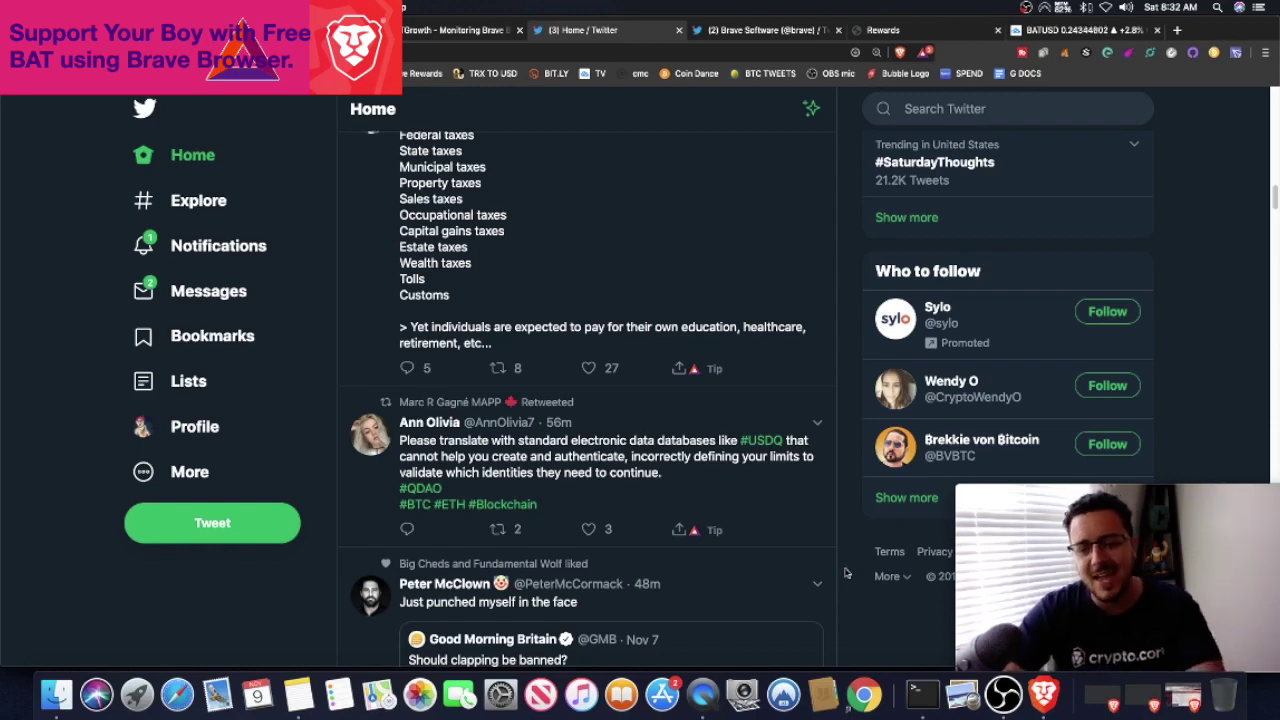
- On BATGrowth, inspect the historical BAT holders chart showing 208,279 addresses as of November 2019
scroll(845, 573, up, 4)
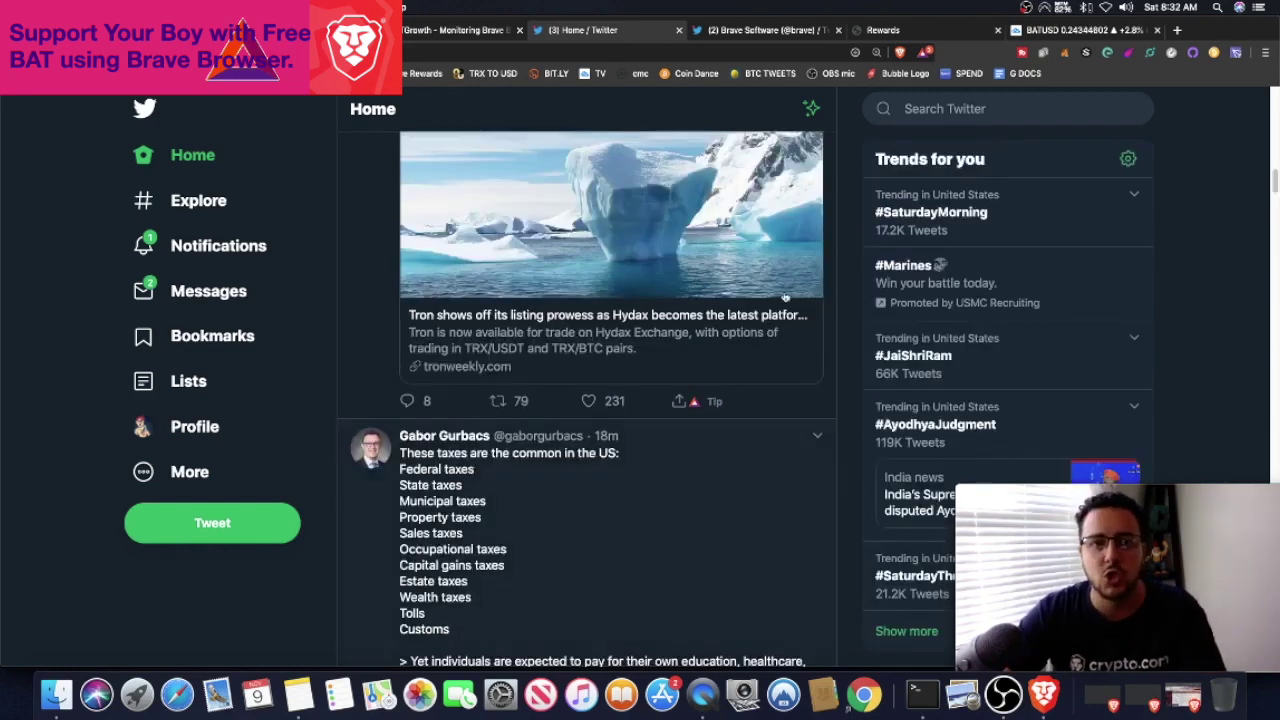
click(449, 31)
scroll(700, 250, down, 3)
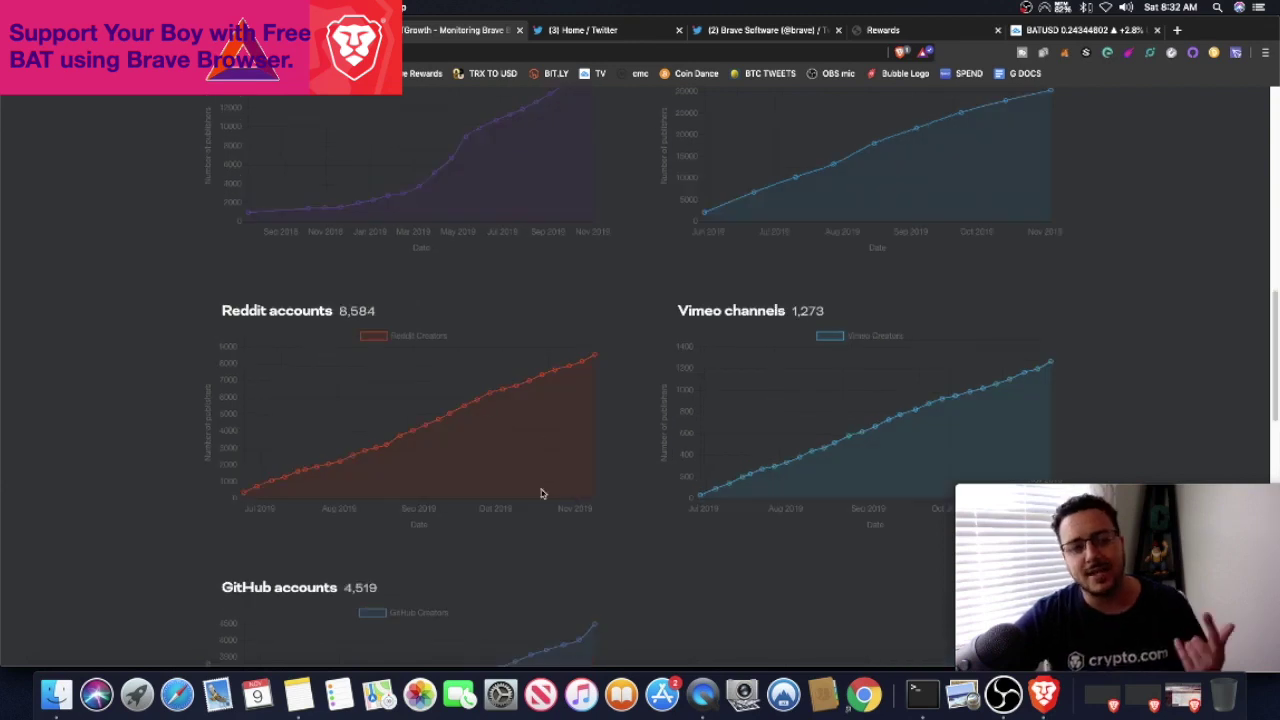
scroll(663, 390, down, 8)
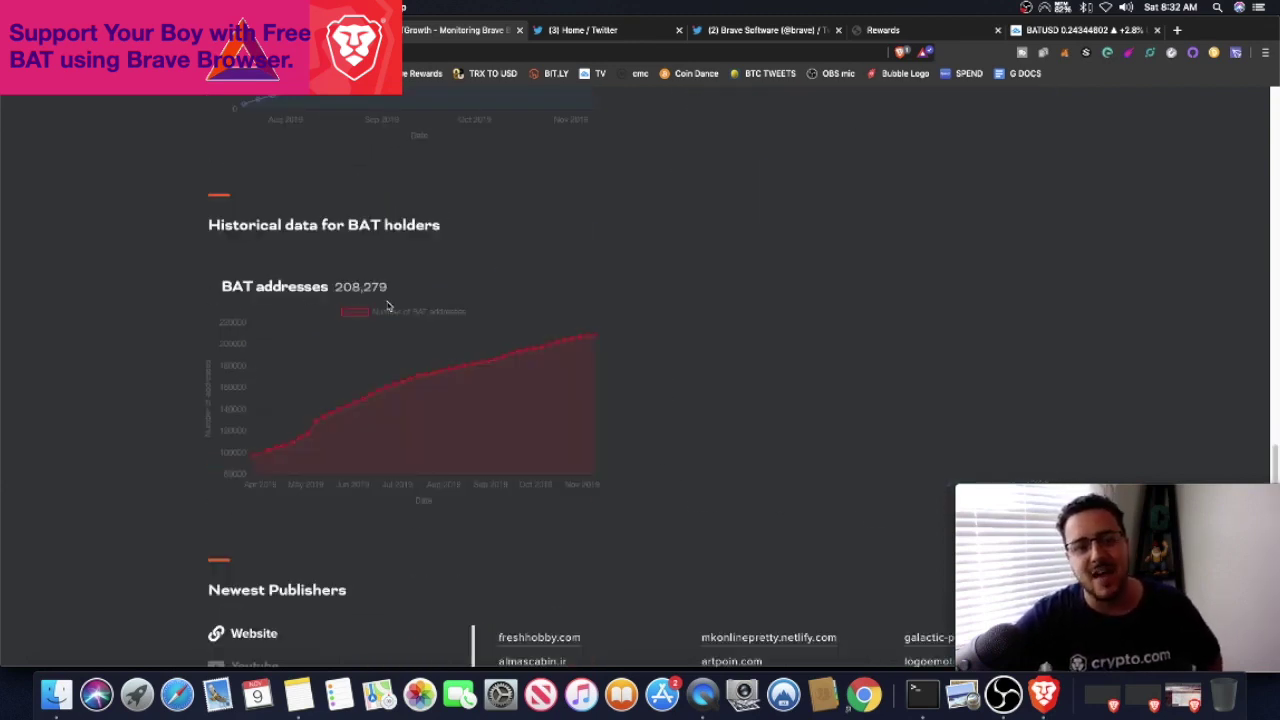
mouse_move(594, 340)
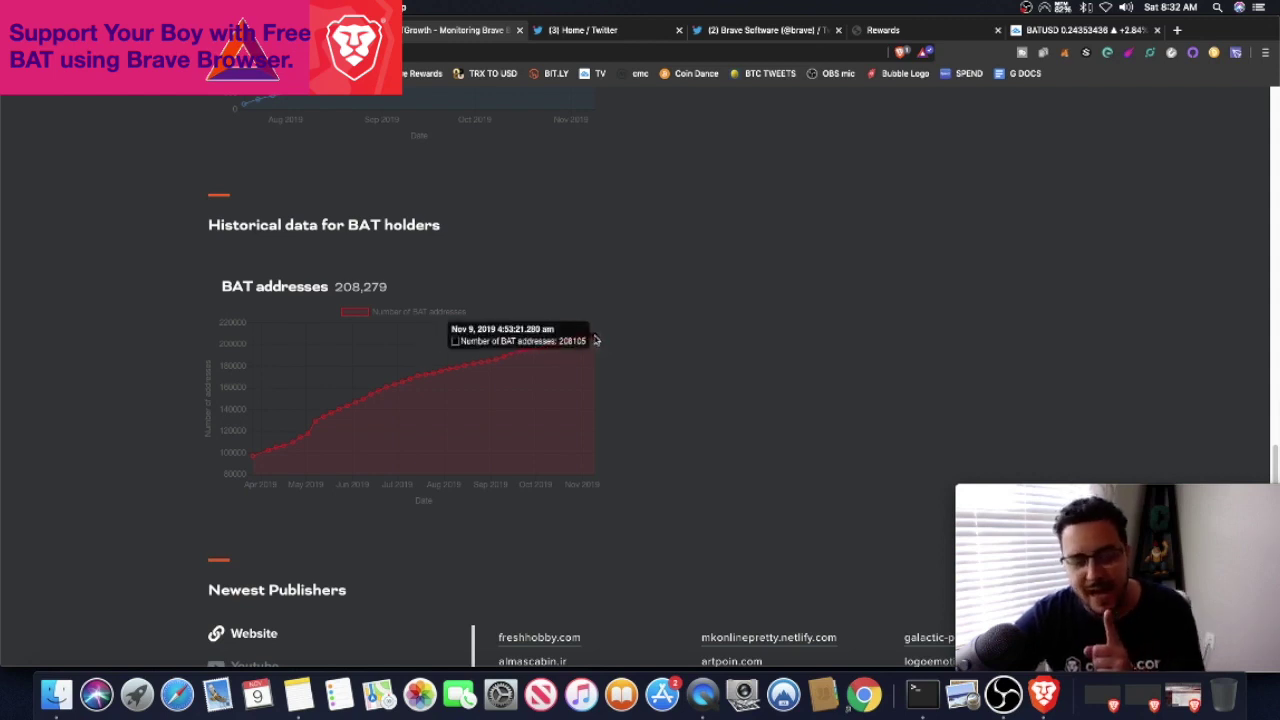
scroll(545, 382, down, 1)
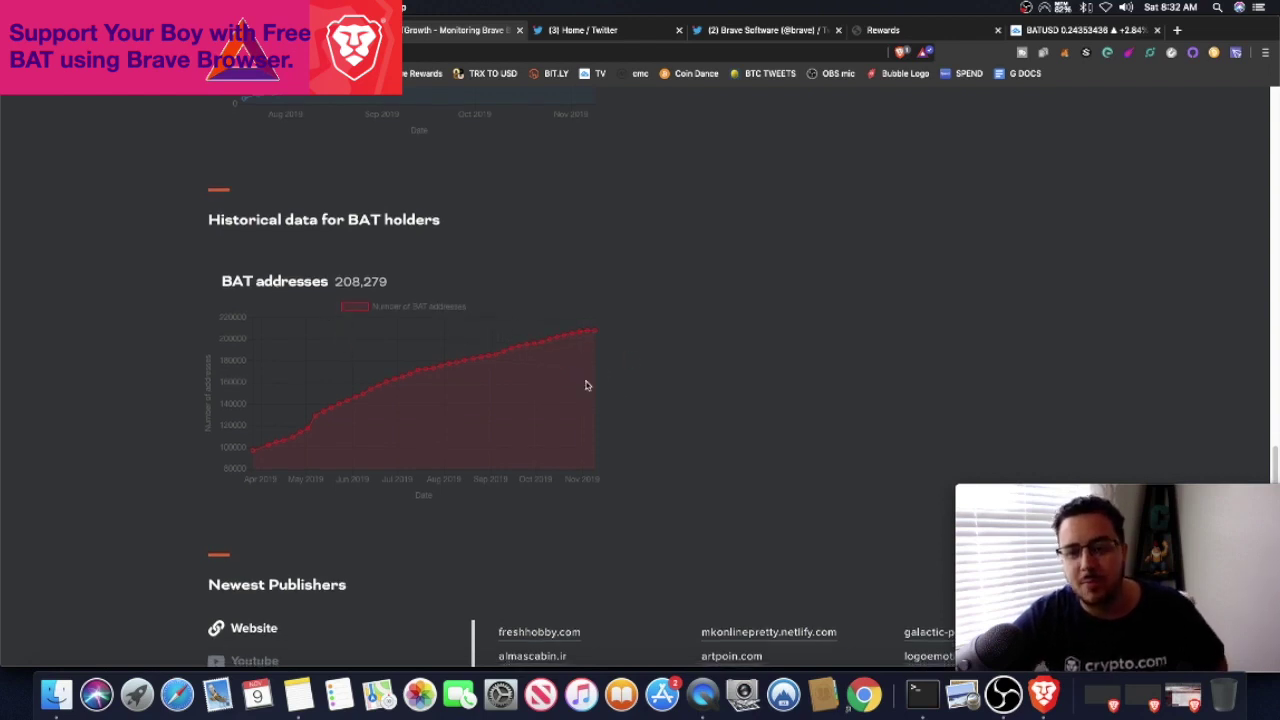
mouse_move(255, 452)
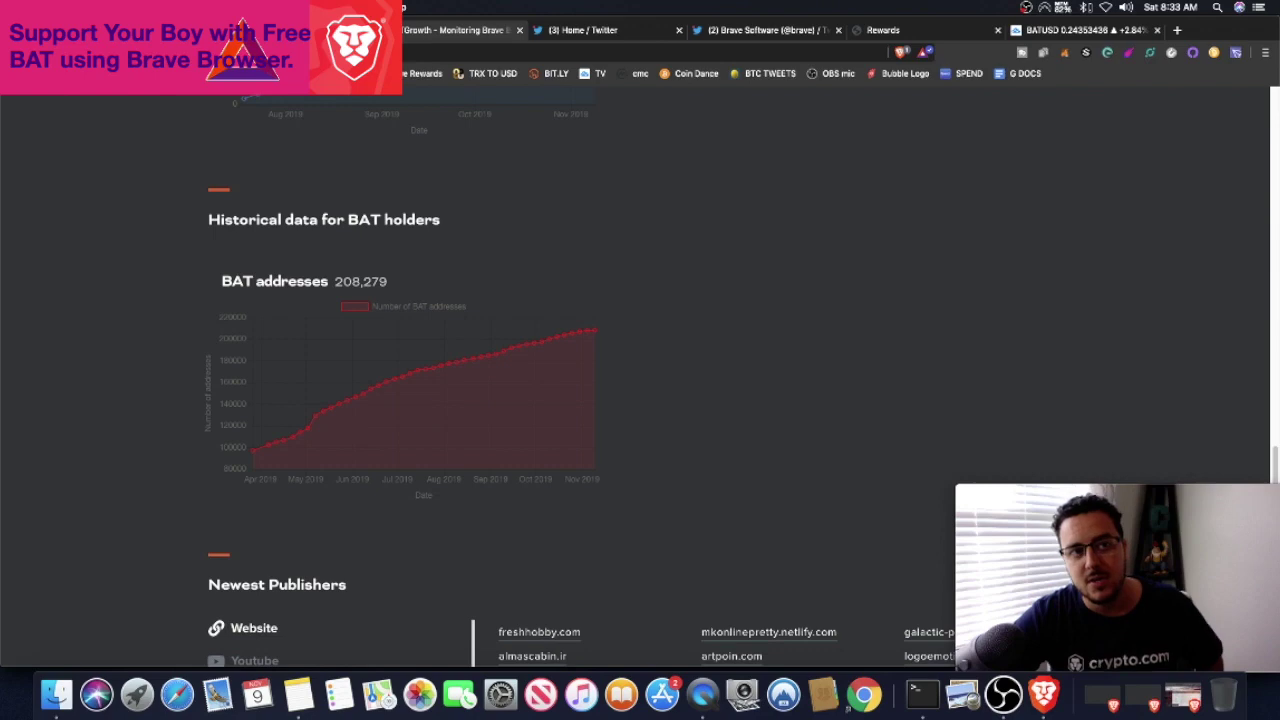
- Glance over the Brave Rewards creator dashboard, then return to BATGrowth
key(ctrl+shift+Tab)
scroll(543, 414, down, 6)
scroll(558, 418, up, 2)
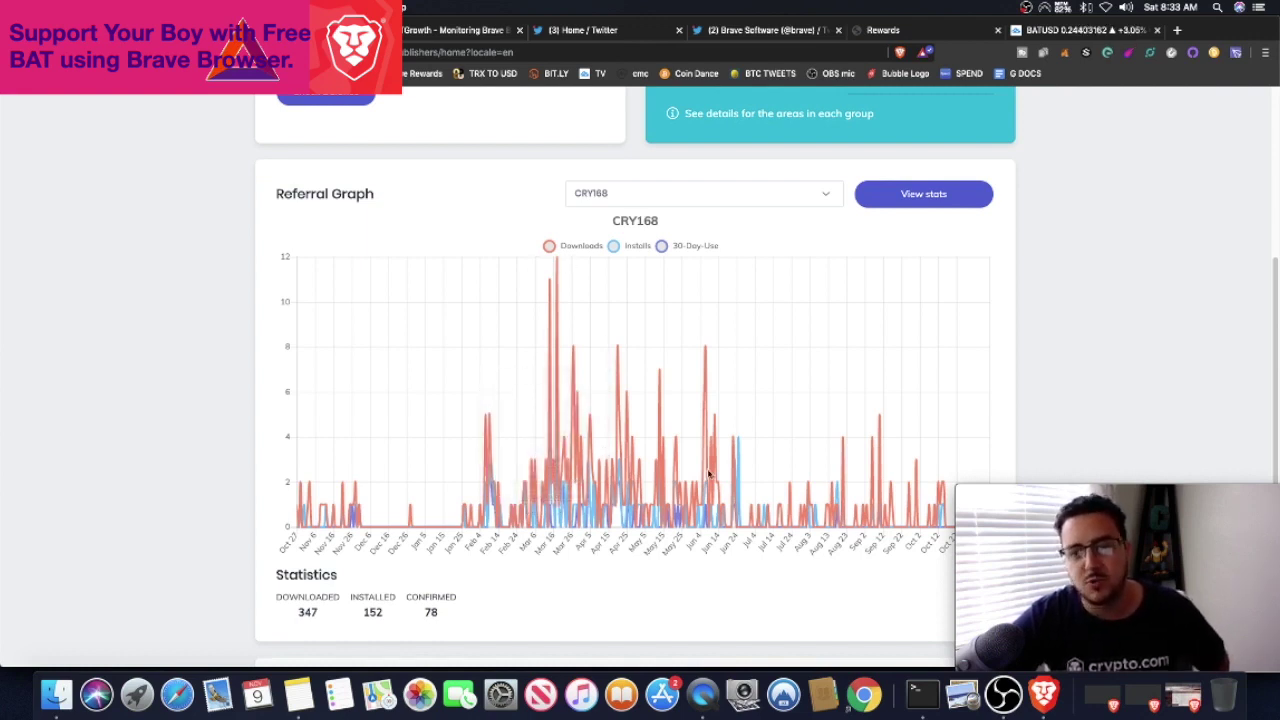
key(ctrl+Tab)
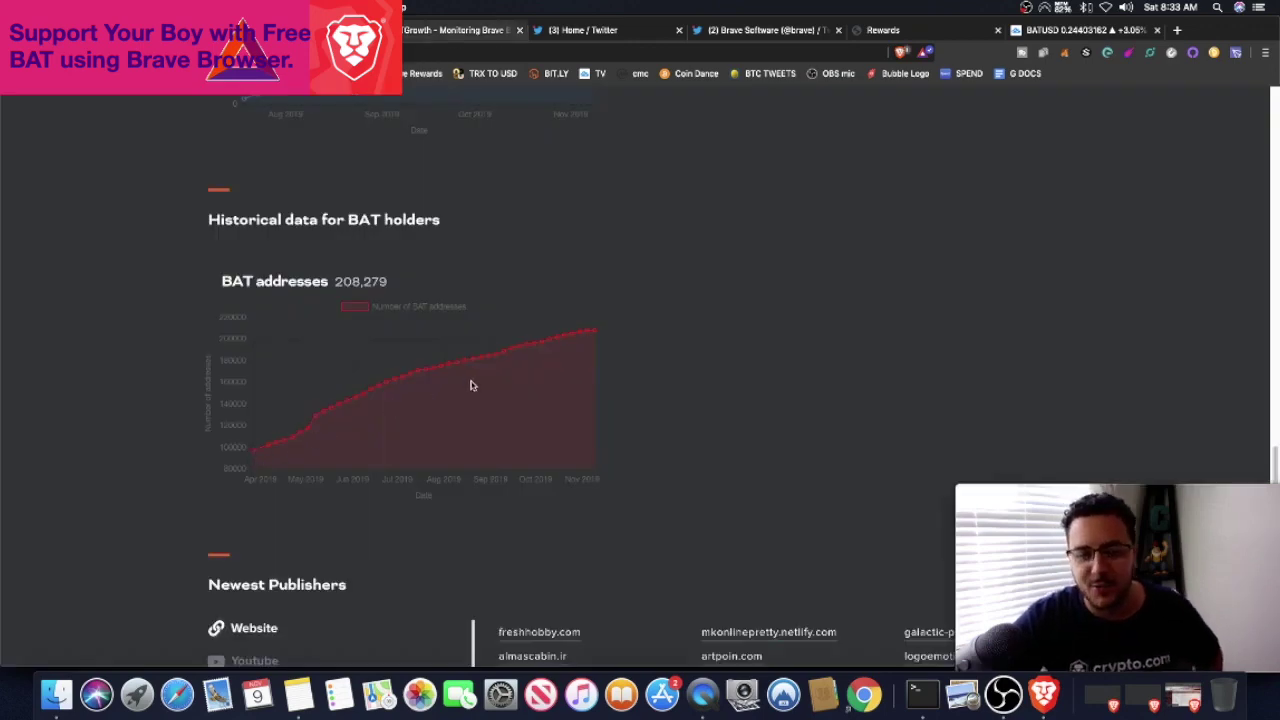
click(768, 31)
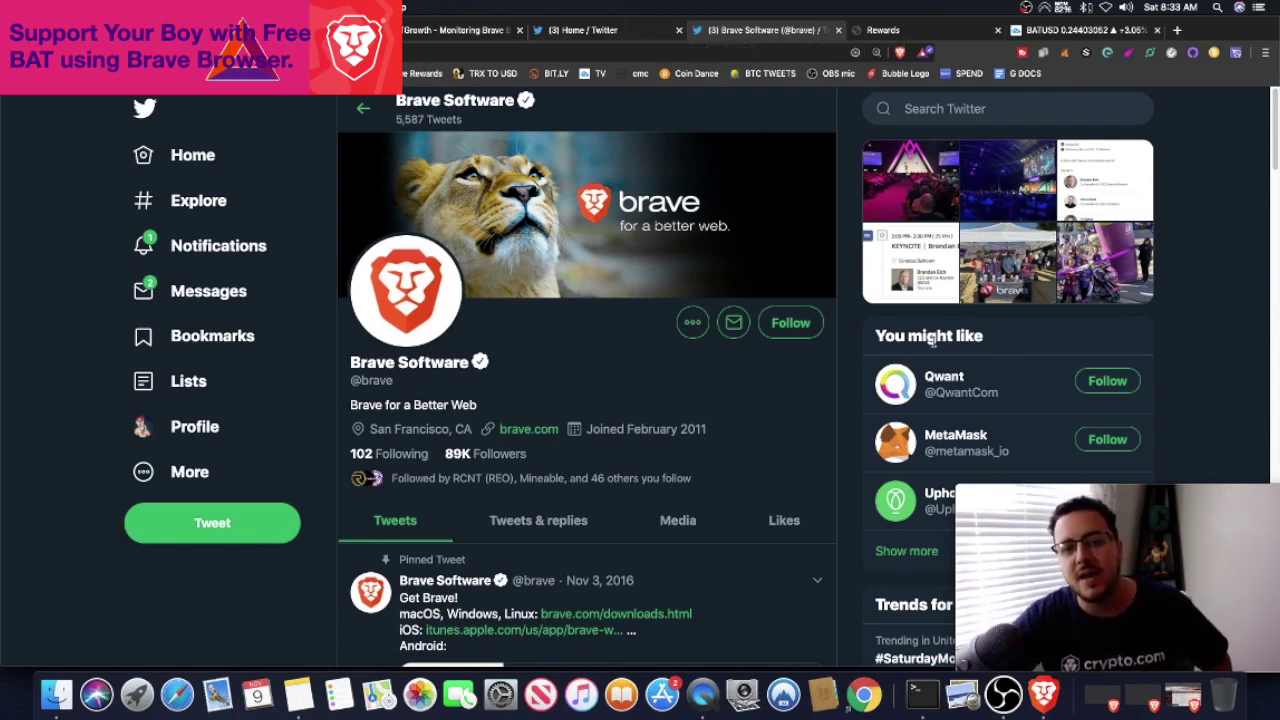
click(793, 328)
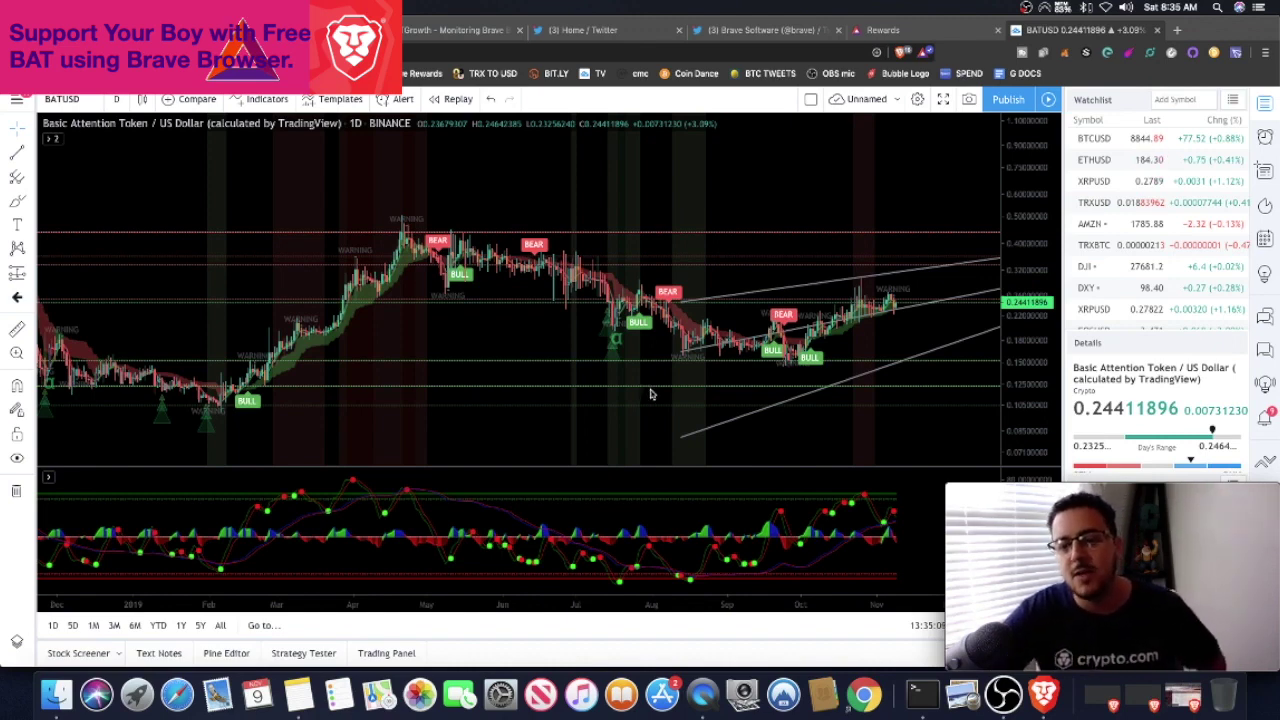
- Zoom out the BATUSD daily chart to show price history back to mid-2018
scroll(656, 393, down, 5)
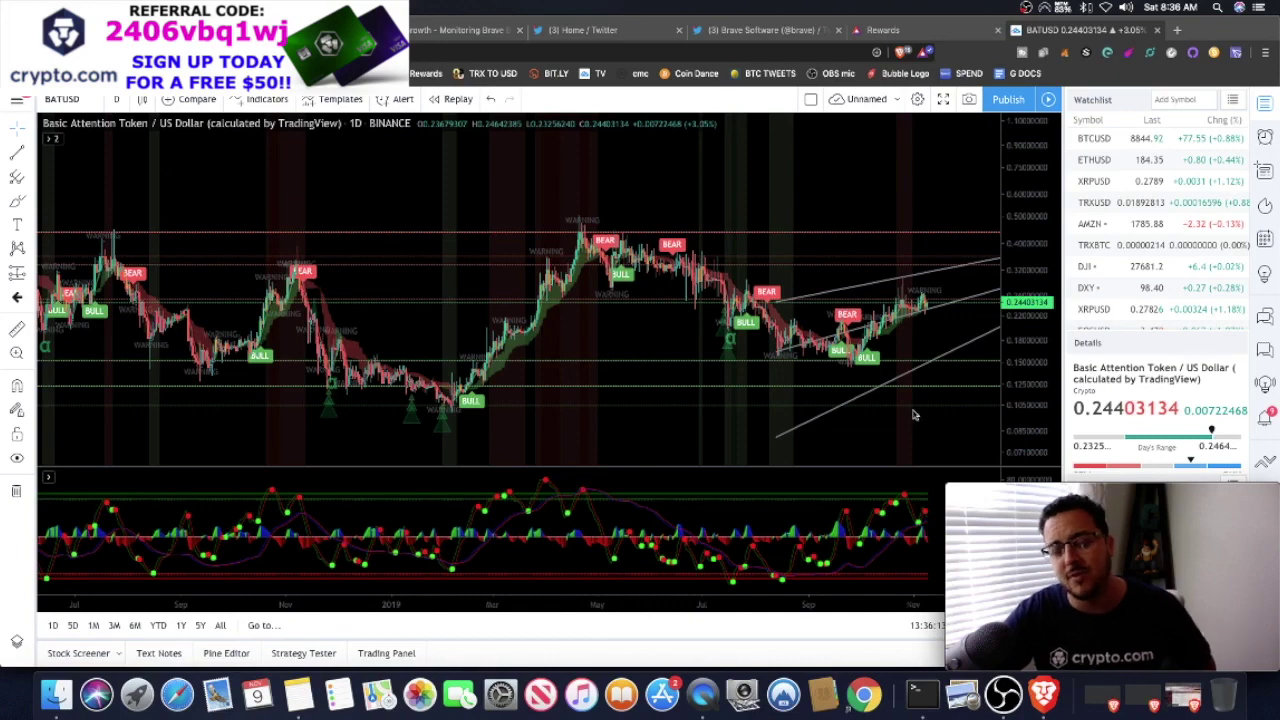
- From the Brave Software tab, use the 'g p' shortcut to show your own Twitter profile
key(ctrl+shift+Tab)
key(ctrl+shift+Tab)
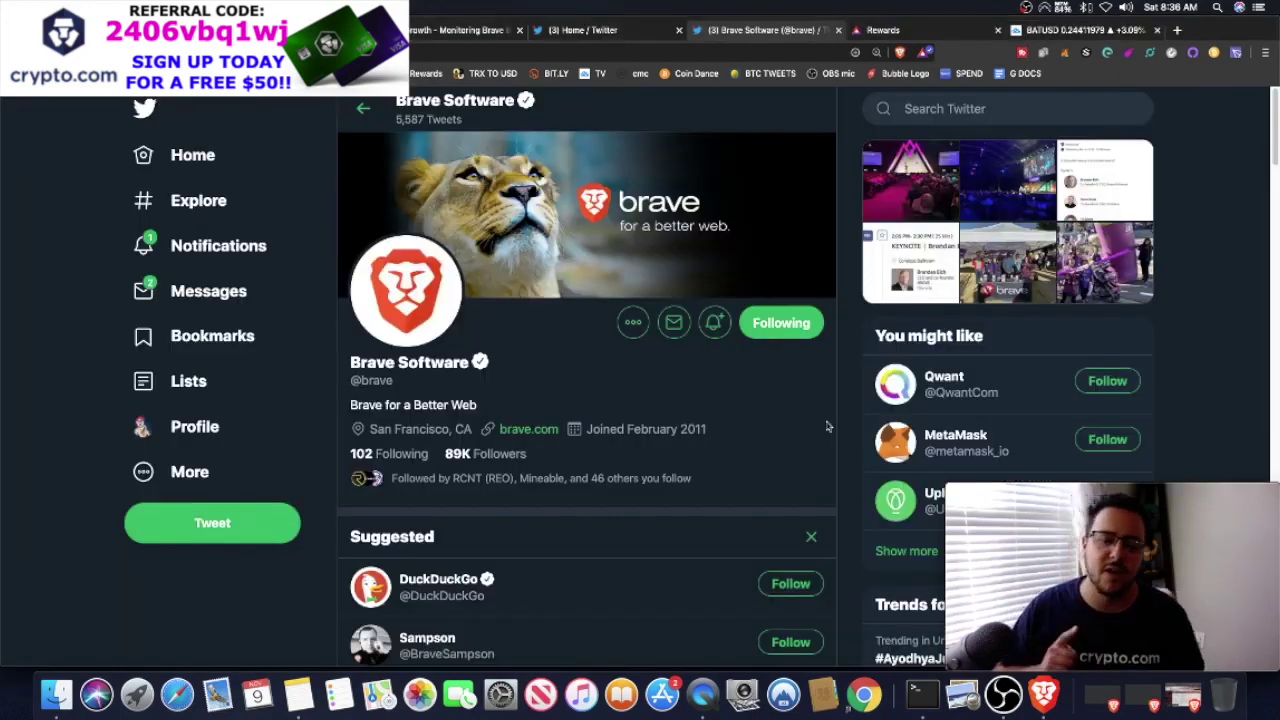
key(g)
key(p)
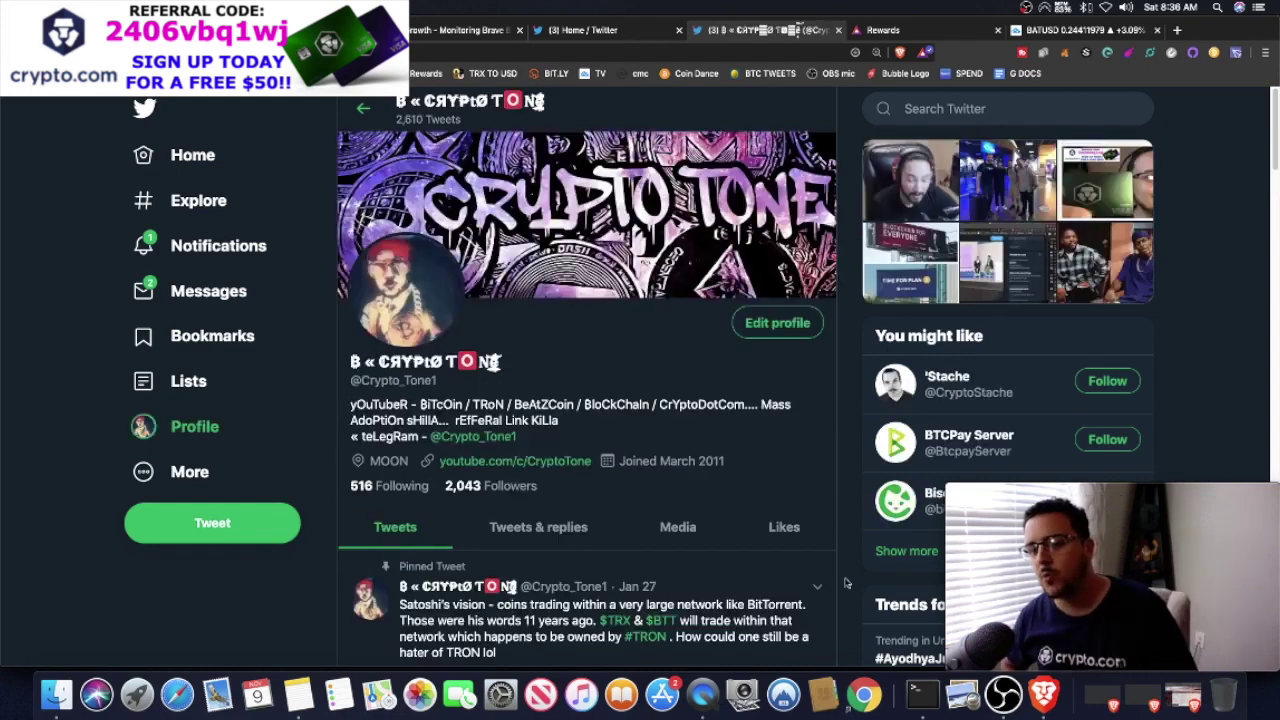